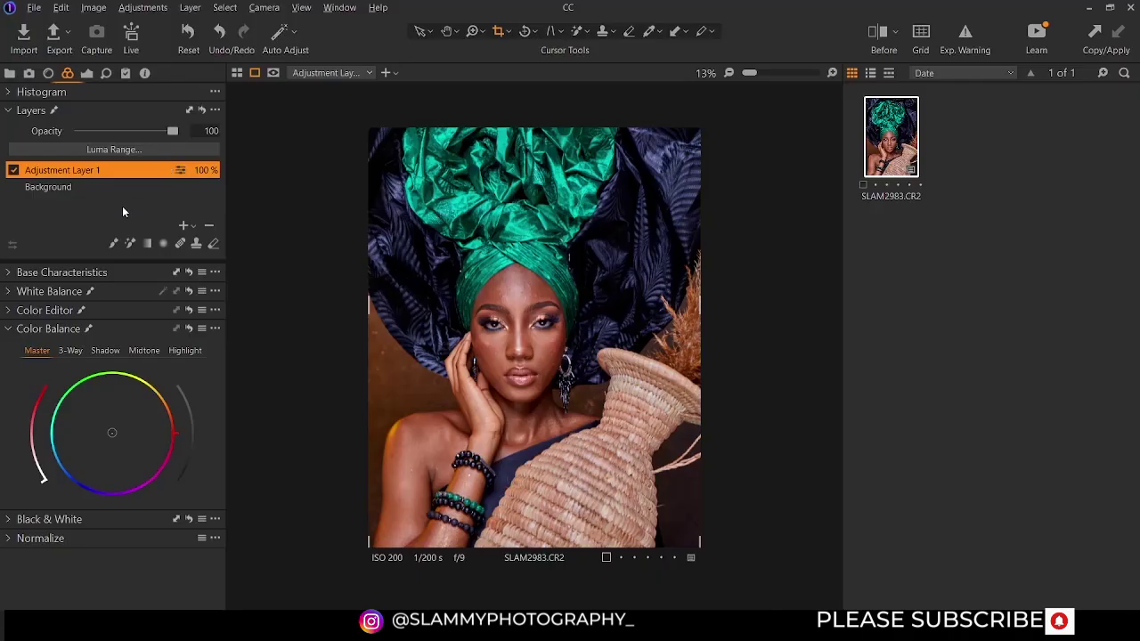
{"action": "left_click", "coordinate": [120, 150]}
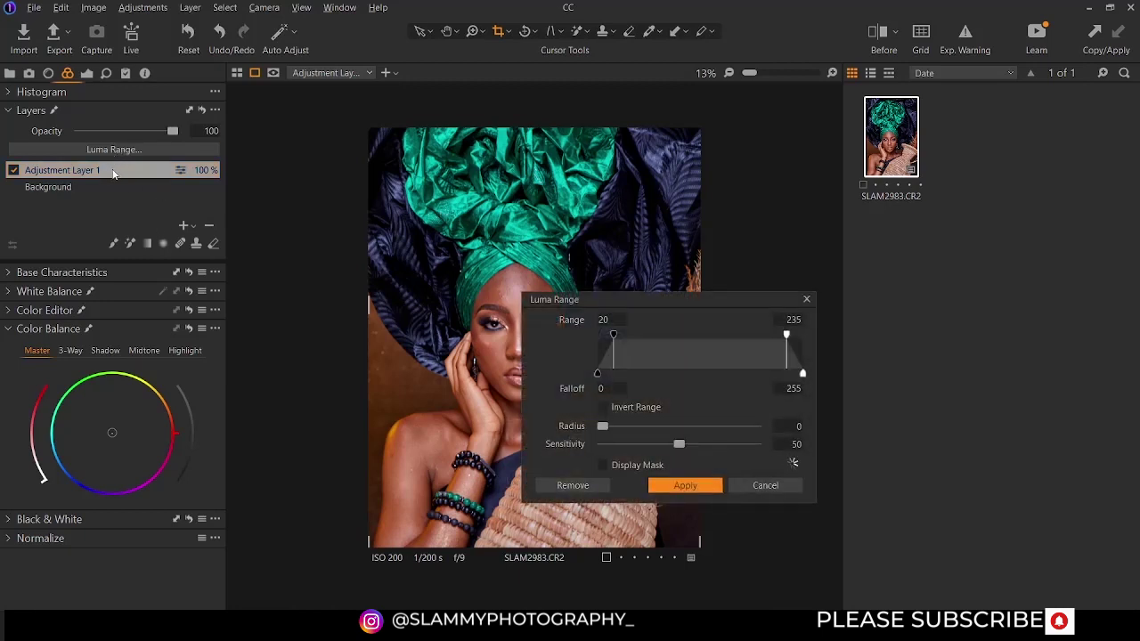
{"action": "left_click_drag", "start_coordinate": [684, 304], "coordinate": [688, 259]}
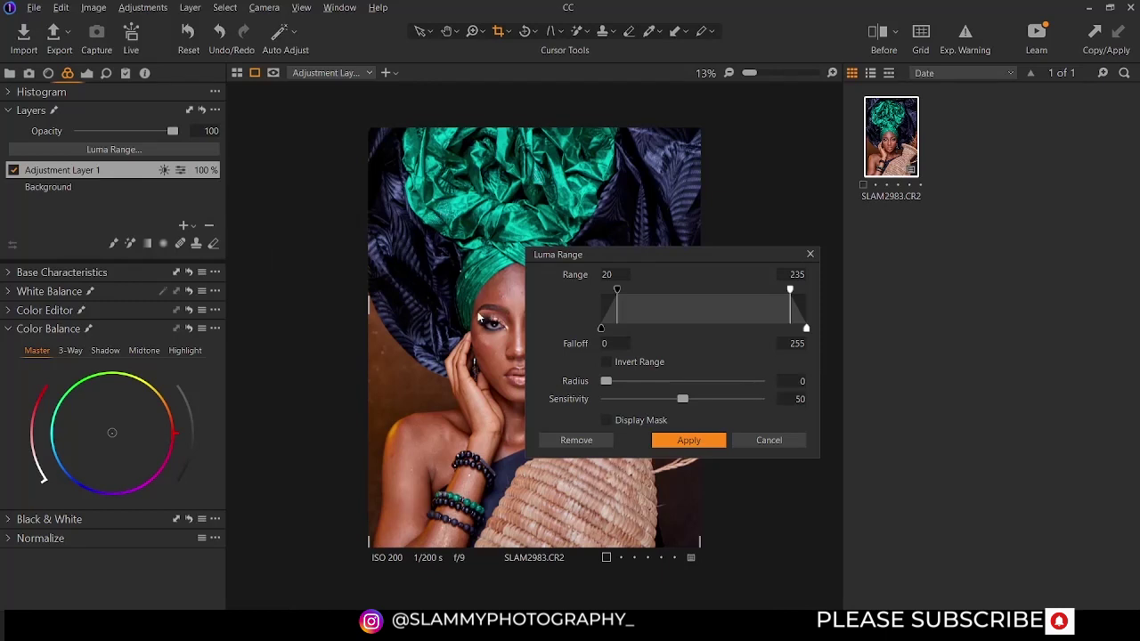
{"action": "left_click", "coordinate": [787, 439]}
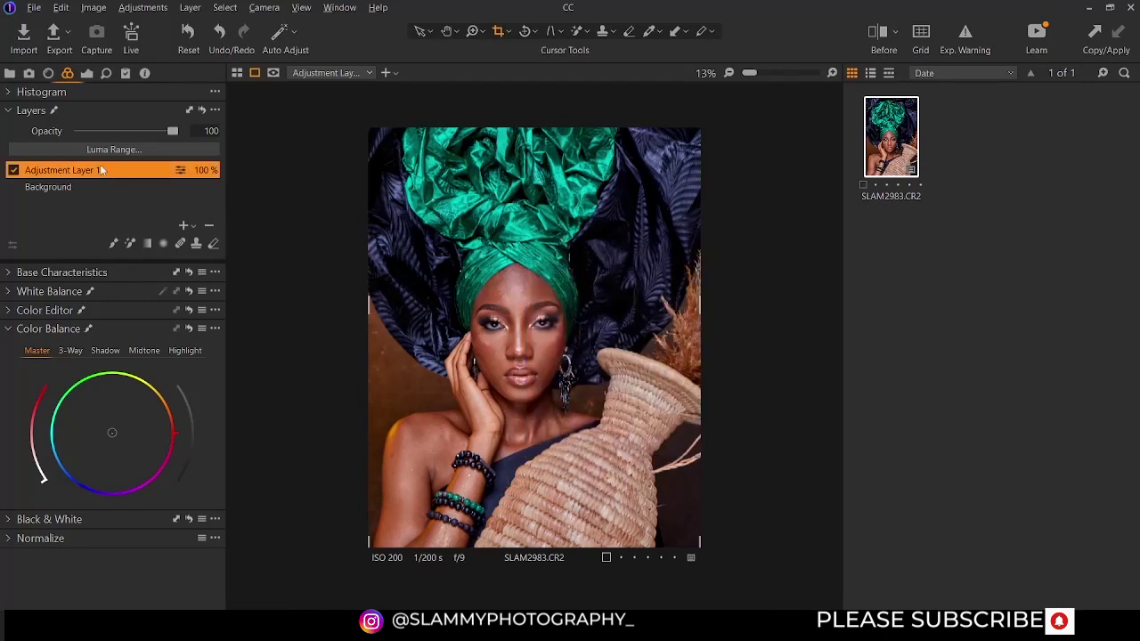
- Add a new filled adjustment layer named FILL and tint it a fully saturated red with the master color balance
{"action": "left_click", "coordinate": [186, 227]}
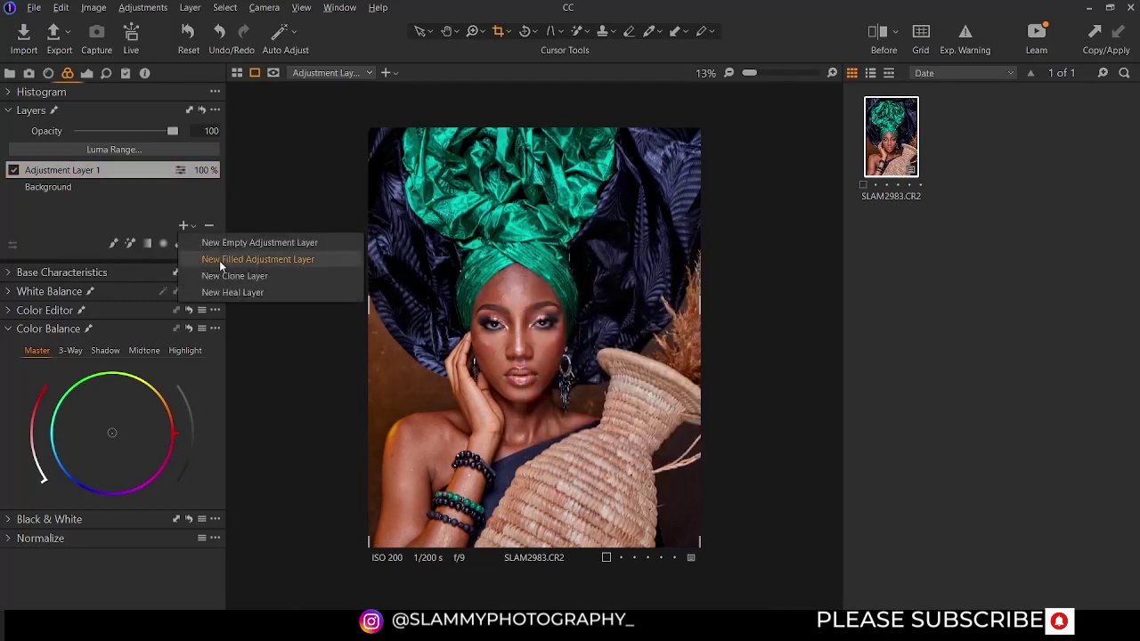
{"action": "left_click", "coordinate": [219, 260]}
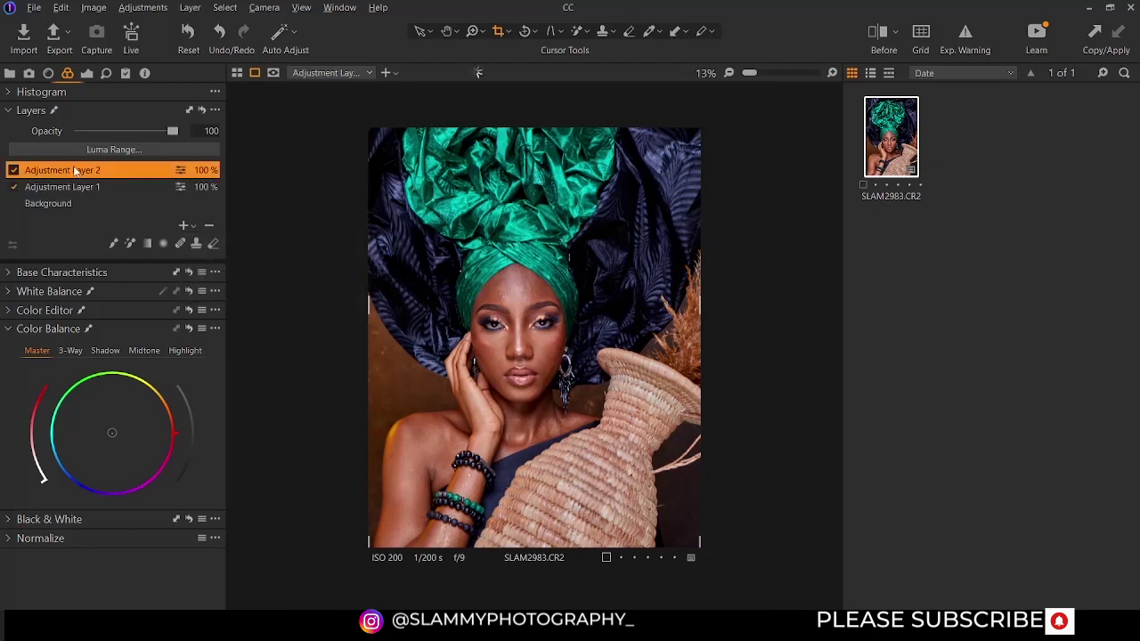
{"action": "double_click", "coordinate": [76, 169]}
{"action": "type", "text": "FILL"}
{"action": "key", "text": "Return"}
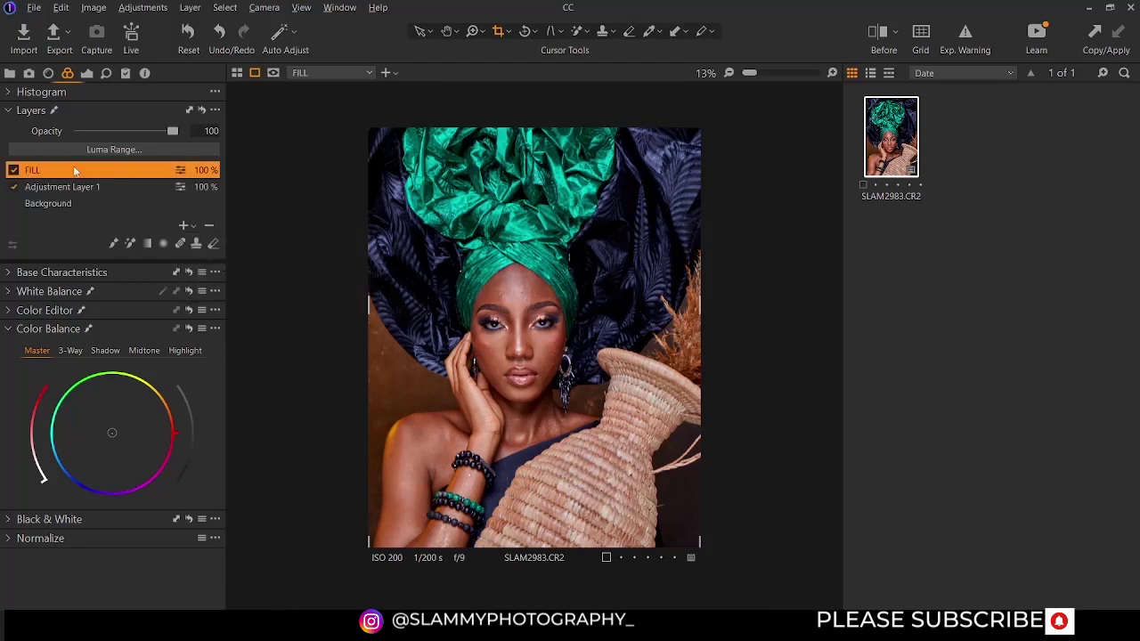
{"action": "left_click_drag", "start_coordinate": [112, 433], "coordinate": [173, 447]}
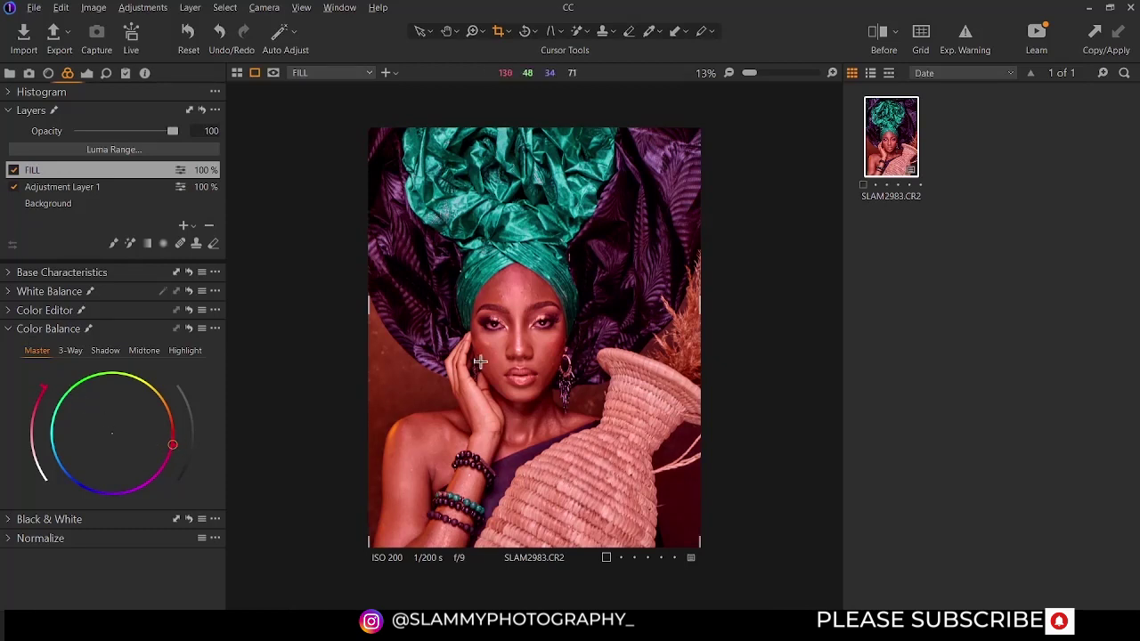
- Restrict the FILL layer with a luma range whose lower limit is 131 and lower falloff 111
{"action": "left_click", "coordinate": [104, 148]}
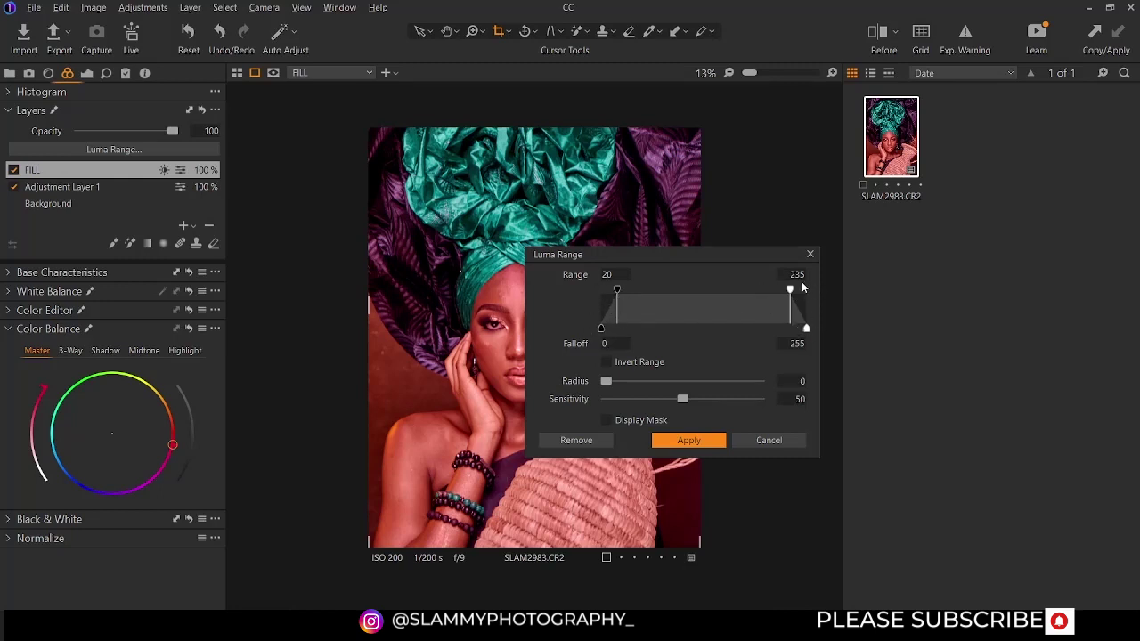
{"action": "left_click_drag", "start_coordinate": [618, 293], "coordinate": [706, 311]}
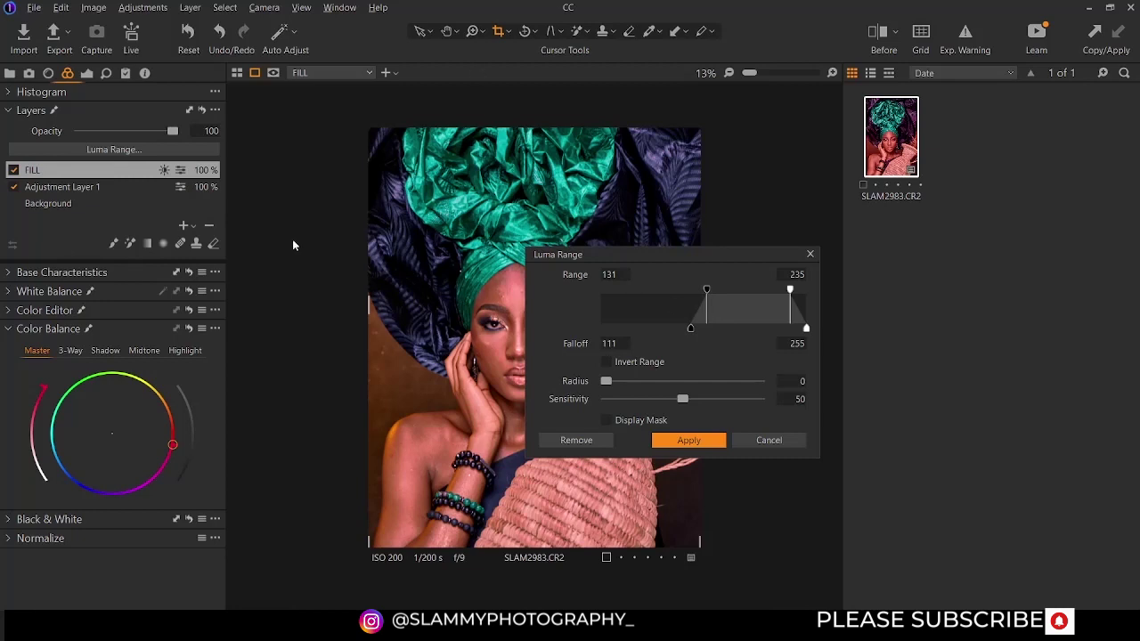
{"action": "left_click_drag", "start_coordinate": [623, 255], "coordinate": [693, 252]}
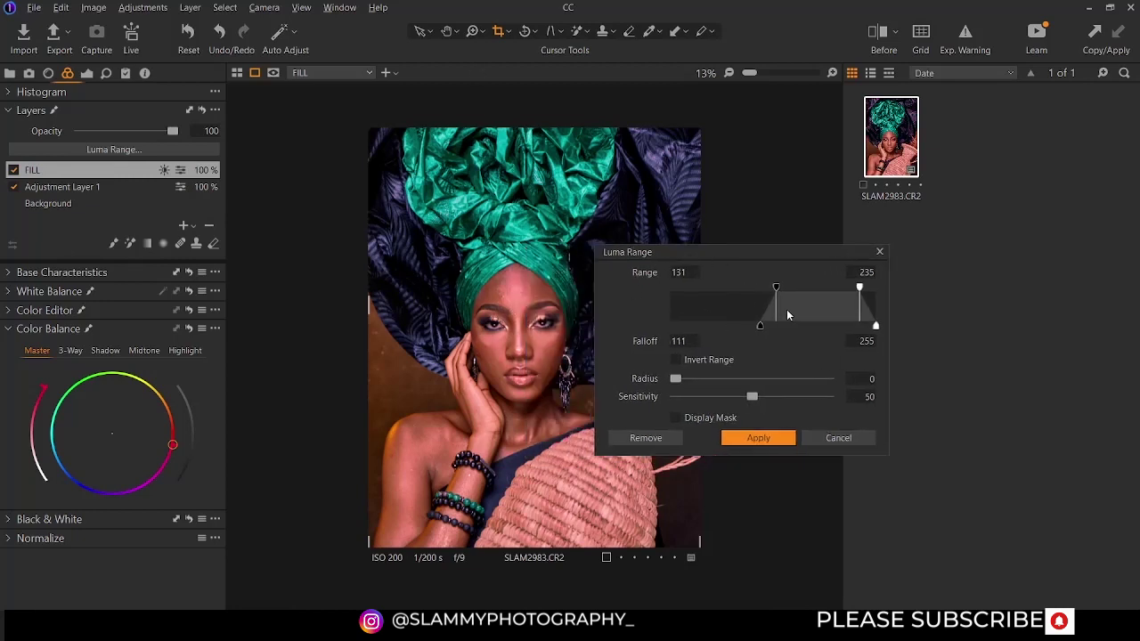
- Set the luma range from 57 to 255 with a lower falloff of 0
{"action": "mouse_move", "coordinate": [762, 329]}
{"action": "left_mouse_down"}
{"action": "mouse_move", "coordinate": [671, 330]}
{"action": "mouse_move", "coordinate": [773, 327]}
{"action": "mouse_move", "coordinate": [655, 335]}
{"action": "mouse_move", "coordinate": [779, 329]}
{"action": "left_mouse_up"}
{"action": "left_click_drag", "start_coordinate": [776, 294], "coordinate": [663, 310]}
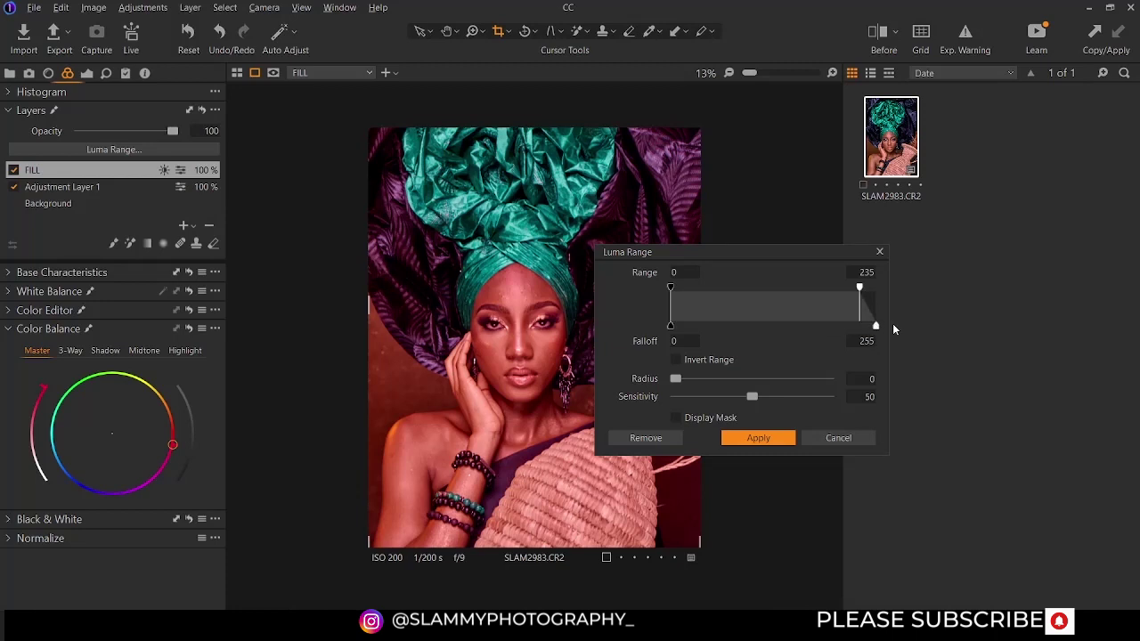
{"action": "left_click_drag", "start_coordinate": [860, 287], "coordinate": [885, 312]}
{"action": "left_click_drag", "start_coordinate": [669, 298], "coordinate": [687, 336]}
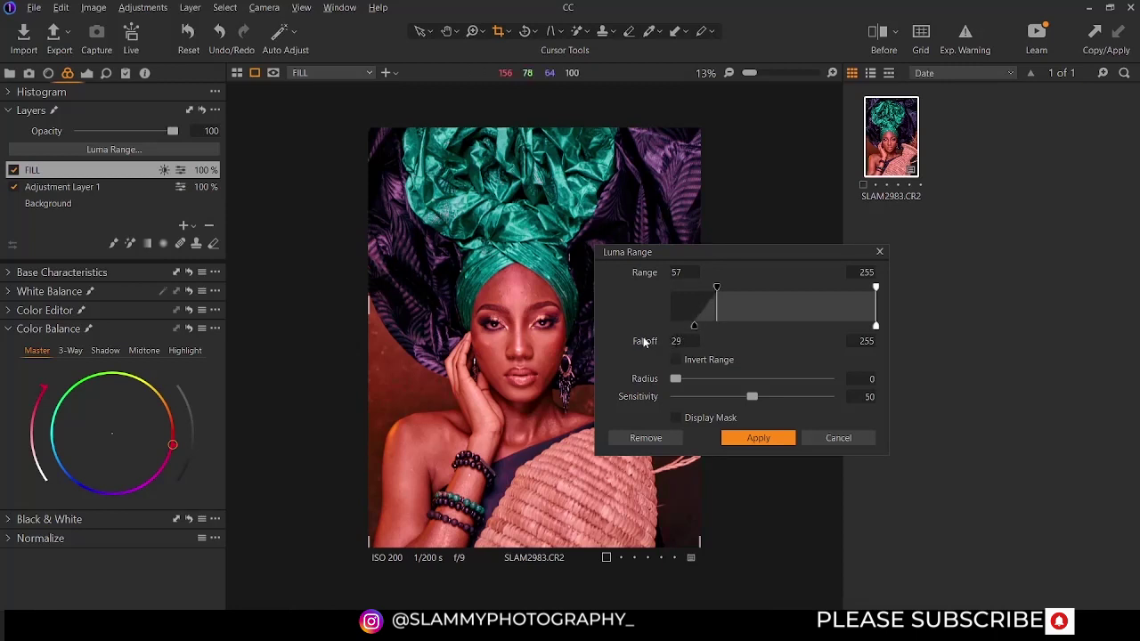
{"action": "left_click_drag", "start_coordinate": [695, 327], "coordinate": [666, 328]}
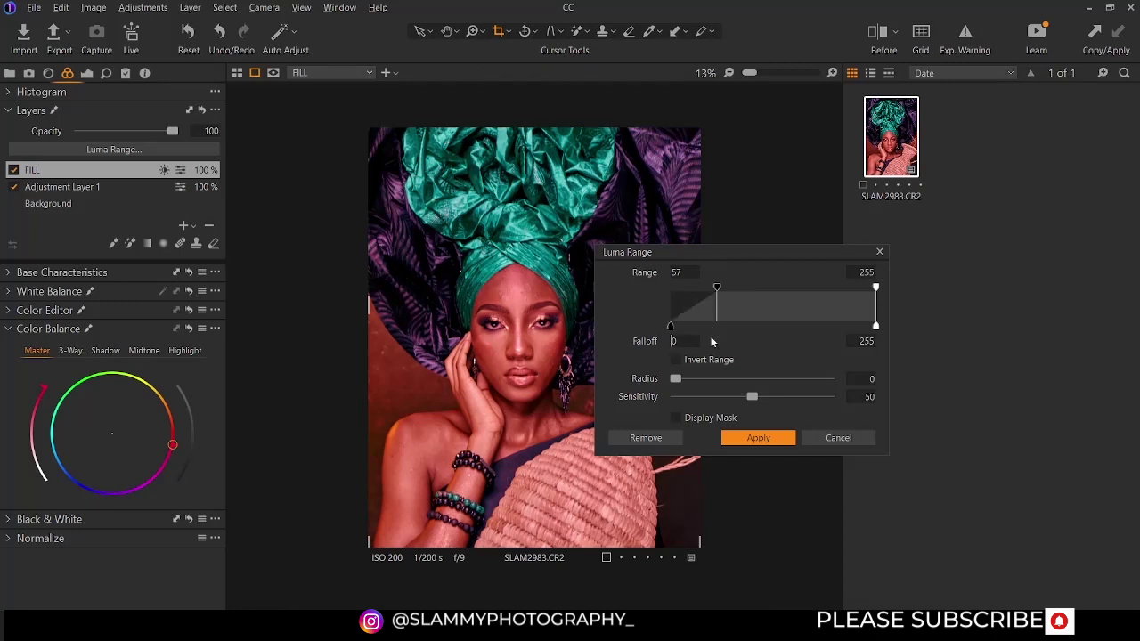
- Set the luma range's upper limit to 235 with an upper falloff of 255
{"action": "left_click_drag", "start_coordinate": [875, 290], "coordinate": [819, 327]}
{"action": "left_click", "coordinate": [871, 343]}
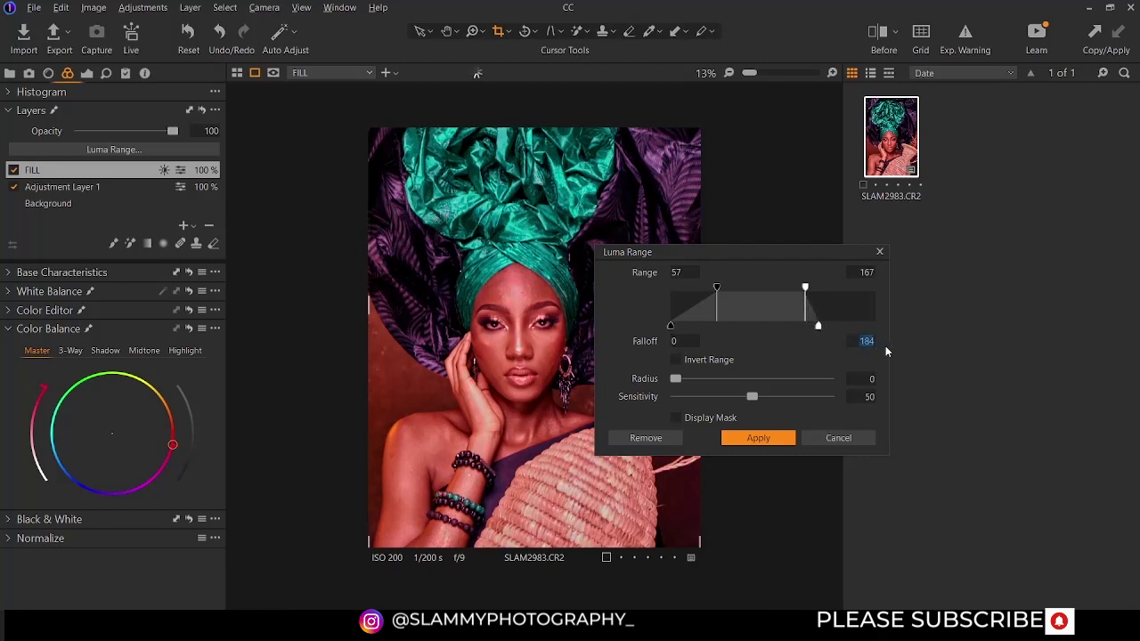
{"action": "type", "text": "8"}
{"action": "type", "text": "233"}
{"action": "left_click_drag", "start_coordinate": [816, 326], "coordinate": [890, 326]}
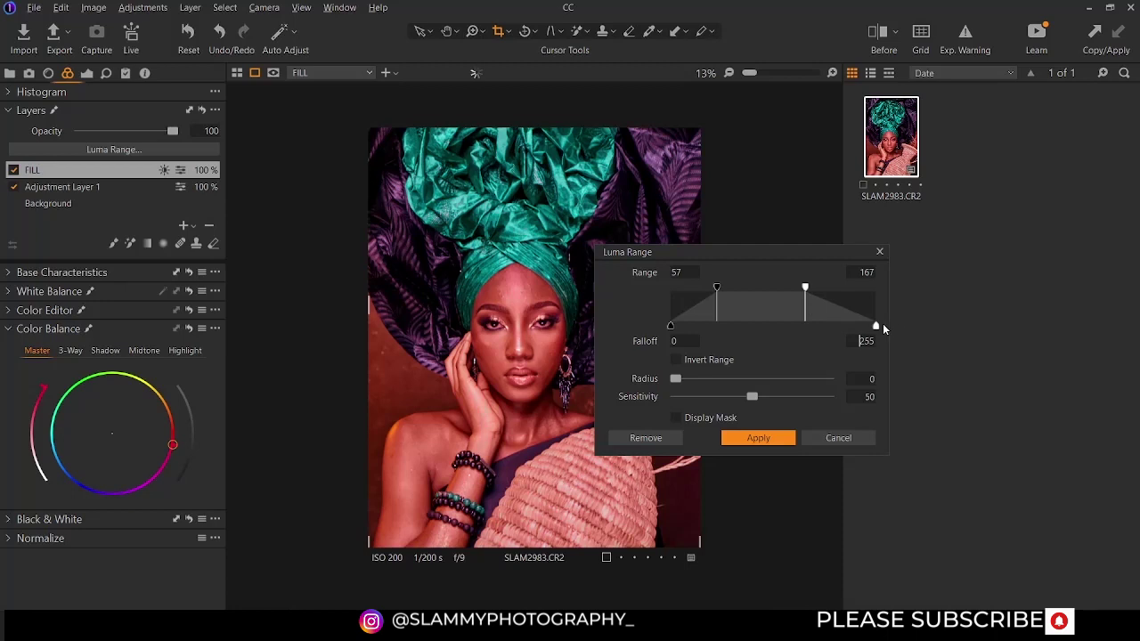
{"action": "left_click_drag", "start_coordinate": [805, 290], "coordinate": [859, 307]}
- Display the luma range mask and set its radius to 42 and sensitivity to 0
{"action": "mouse_move", "coordinate": [677, 381]}
{"action": "left_mouse_down"}
{"action": "mouse_move", "coordinate": [832, 384]}
{"action": "mouse_move", "coordinate": [663, 392]}
{"action": "left_mouse_up"}
{"action": "left_click_drag", "start_coordinate": [725, 383], "coordinate": [648, 383]}
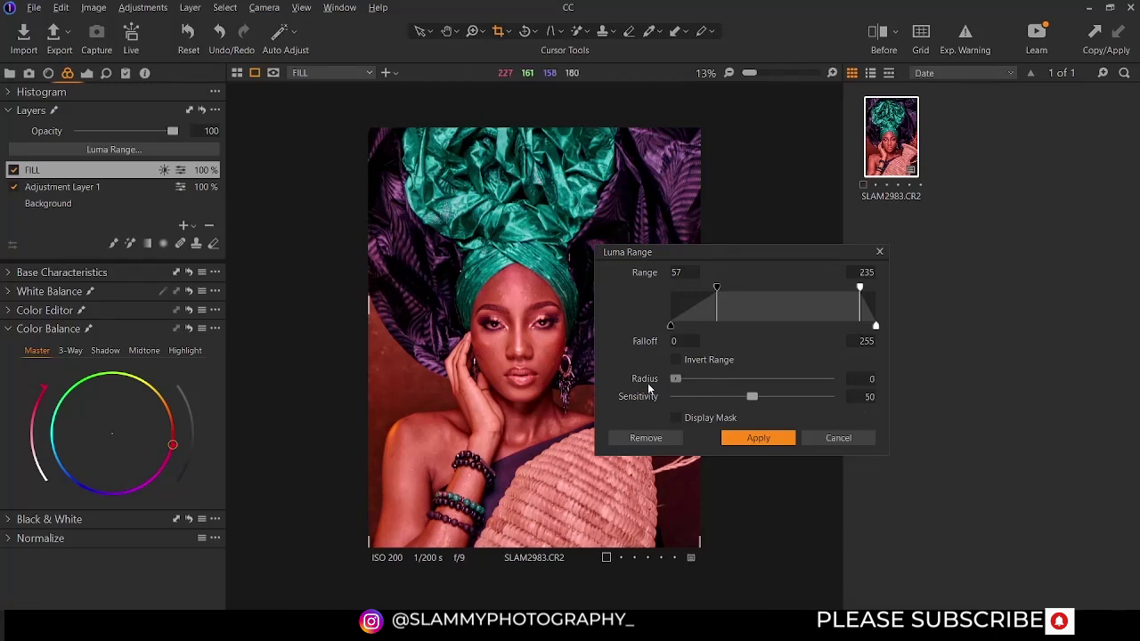
{"action": "left_click_drag", "start_coordinate": [675, 383], "coordinate": [844, 390]}
{"action": "mouse_move", "coordinate": [846, 396]}
{"action": "left_mouse_down"}
{"action": "mouse_move", "coordinate": [682, 396]}
{"action": "mouse_move", "coordinate": [844, 409]}
{"action": "left_mouse_up"}
{"action": "left_click_drag", "start_coordinate": [775, 407], "coordinate": [832, 407]}
{"action": "left_click_drag", "start_coordinate": [832, 405], "coordinate": [641, 403]}
{"action": "left_click", "coordinate": [677, 419]}
{"action": "left_click_drag", "start_coordinate": [684, 396], "coordinate": [648, 414]}
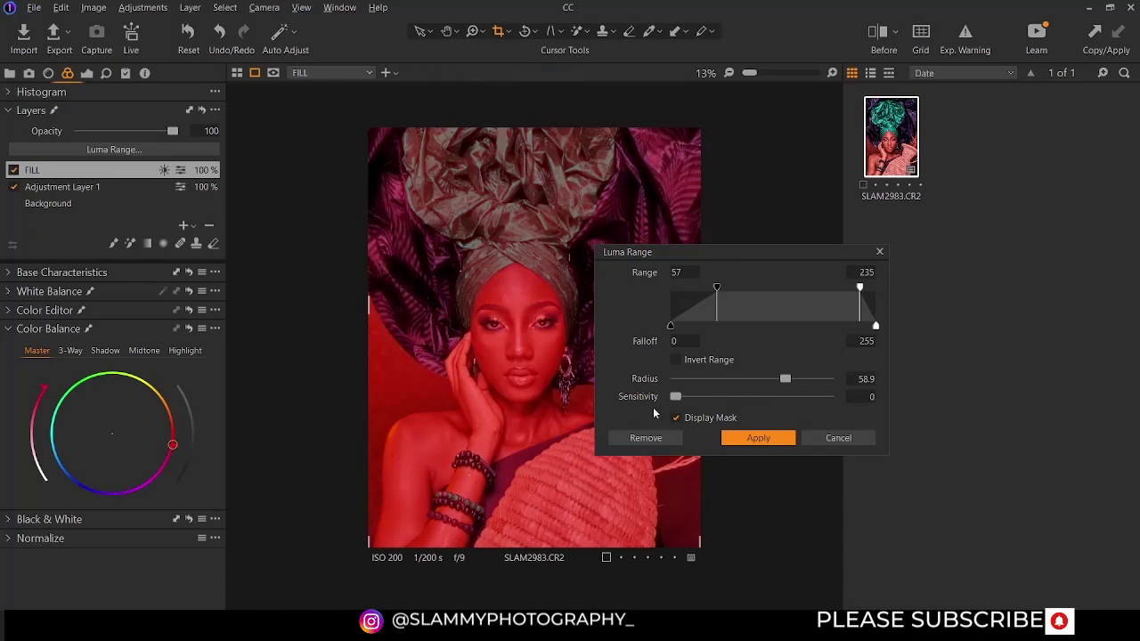
{"action": "mouse_move", "coordinate": [785, 379]}
{"action": "left_mouse_down"}
{"action": "mouse_move", "coordinate": [667, 383]}
{"action": "mouse_move", "coordinate": [841, 386]}
{"action": "mouse_move", "coordinate": [777, 390]}
{"action": "left_mouse_up"}
- Invert the luma range, keep the lower falloff at 0, and set radius 5.9 and sensitivity 70
{"action": "left_click", "coordinate": [676, 360]}
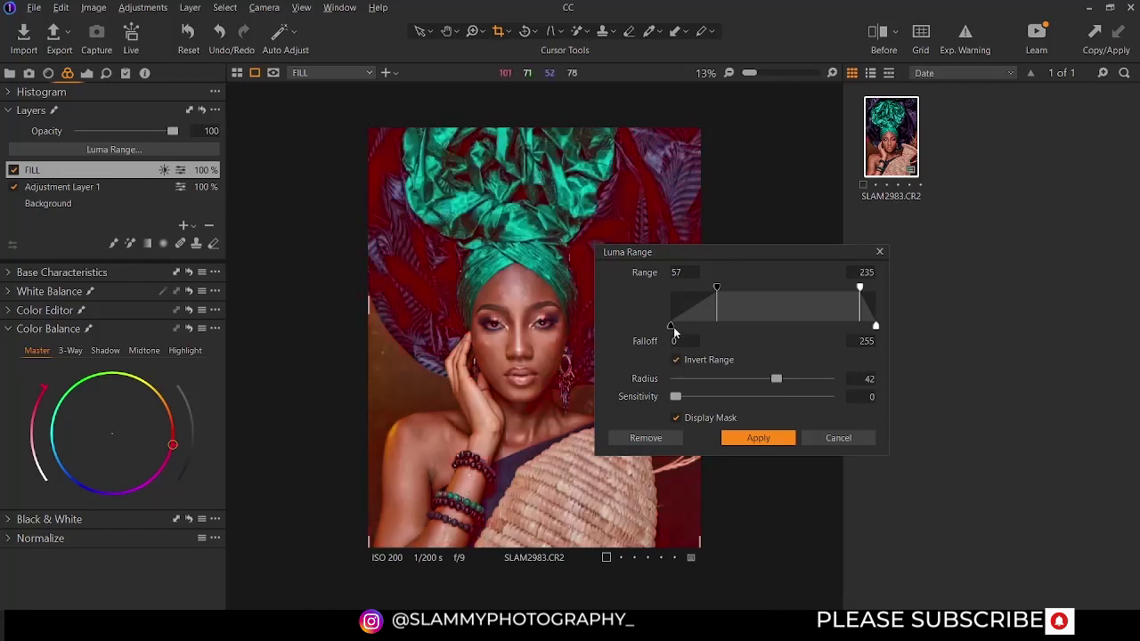
{"action": "left_click_drag", "start_coordinate": [689, 328], "coordinate": [700, 329]}
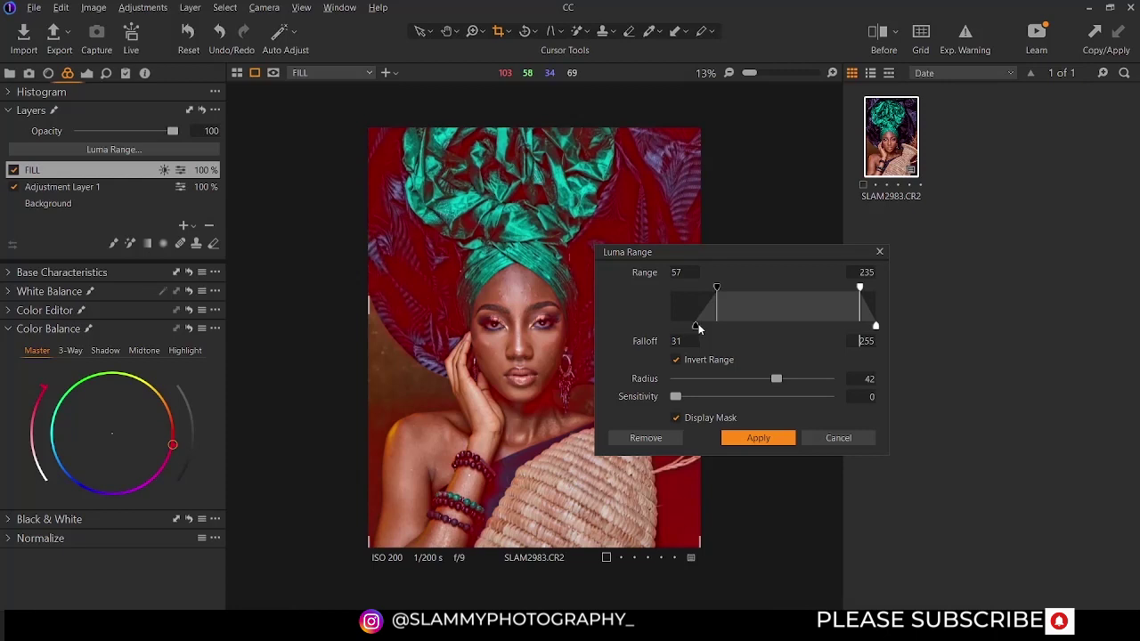
{"action": "left_click_drag", "start_coordinate": [696, 327], "coordinate": [670, 327]}
{"action": "left_click_drag", "start_coordinate": [829, 379], "coordinate": [786, 396]}
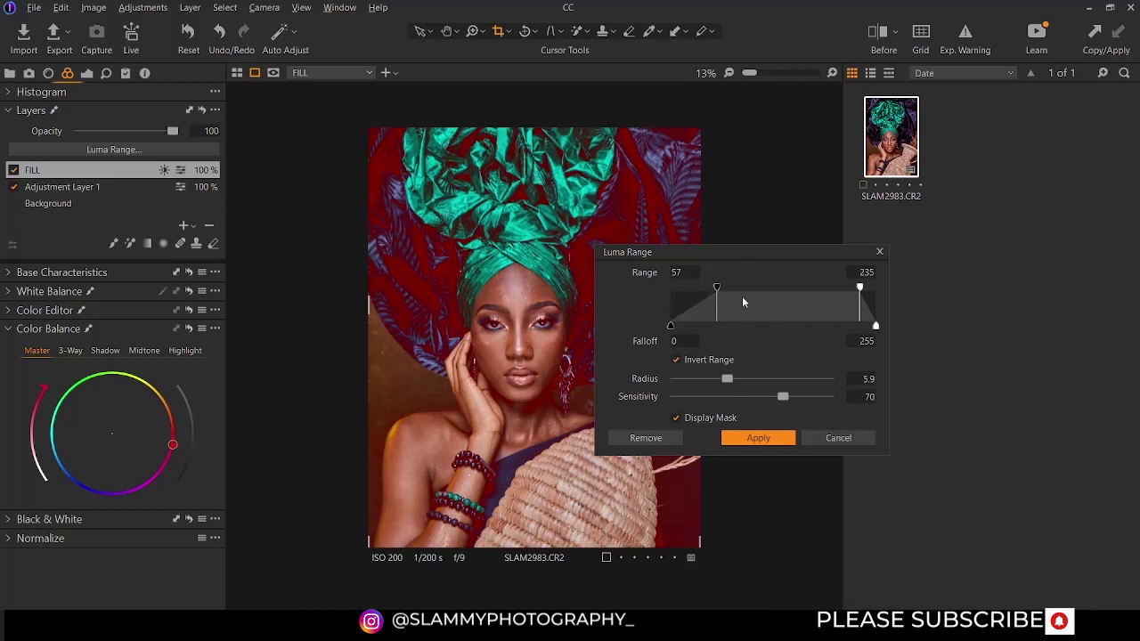
- Remove the luma range and delete the FILL layer
{"action": "left_click", "coordinate": [657, 437]}
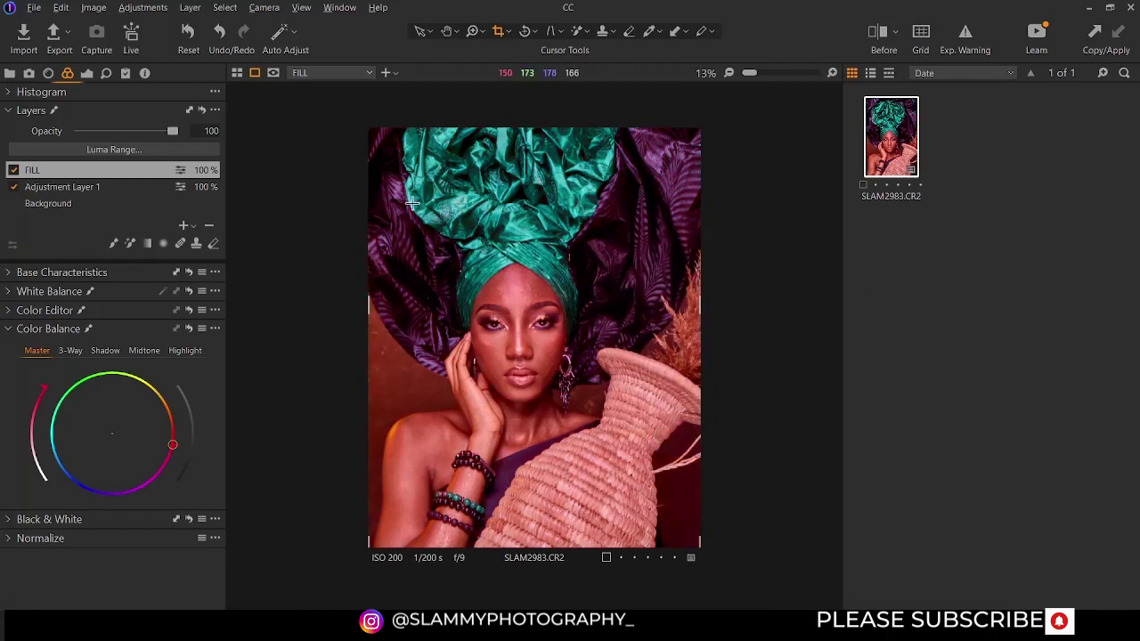
{"action": "left_click", "coordinate": [210, 226]}
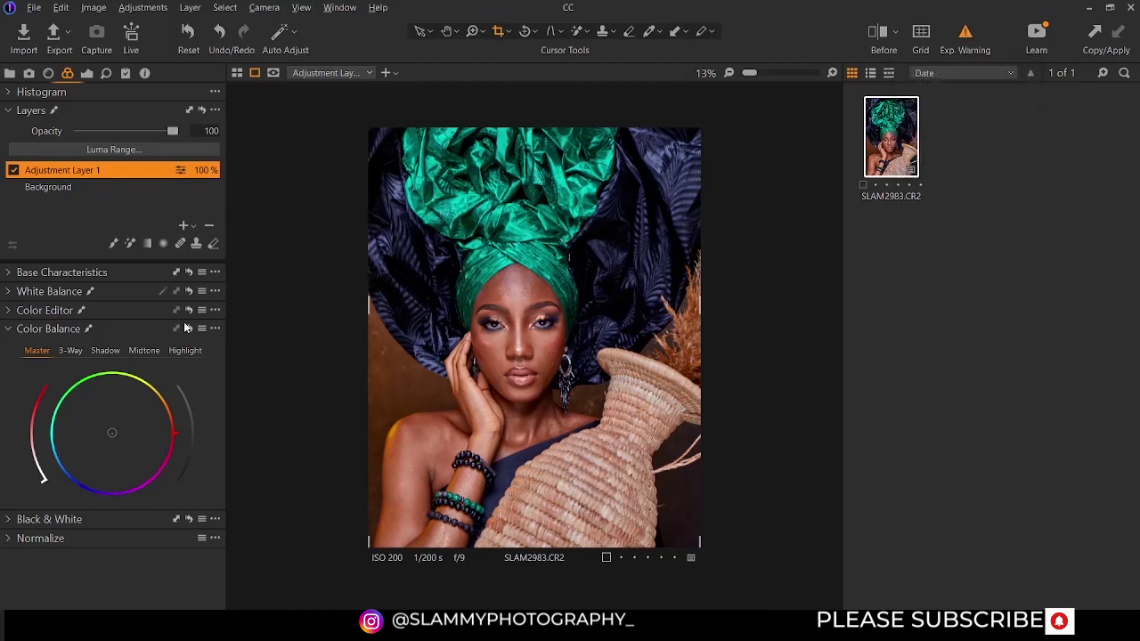
- Examine the clipped highlights on the eyelid and nose up close, comparing the photo with the exposure warning off and on
{"action": "left_click", "coordinate": [473, 32]}
{"action": "scroll", "coordinate": [486, 316], "scroll_direction": "up", "scroll_amount": 5}
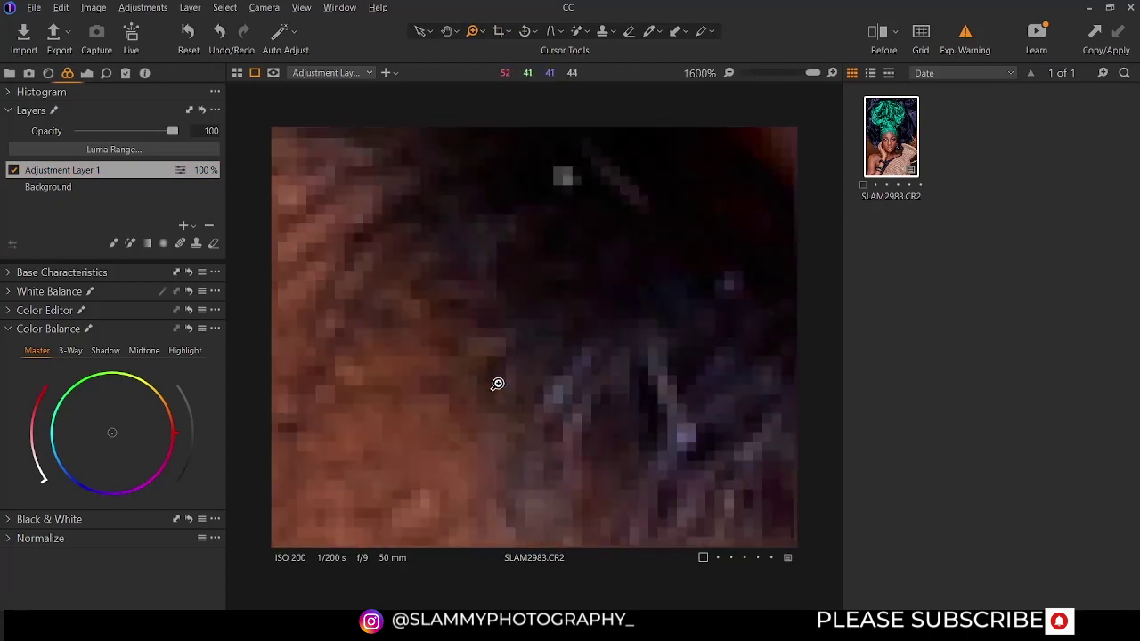
{"action": "scroll", "coordinate": [499, 382], "scroll_direction": "down", "scroll_amount": 4}
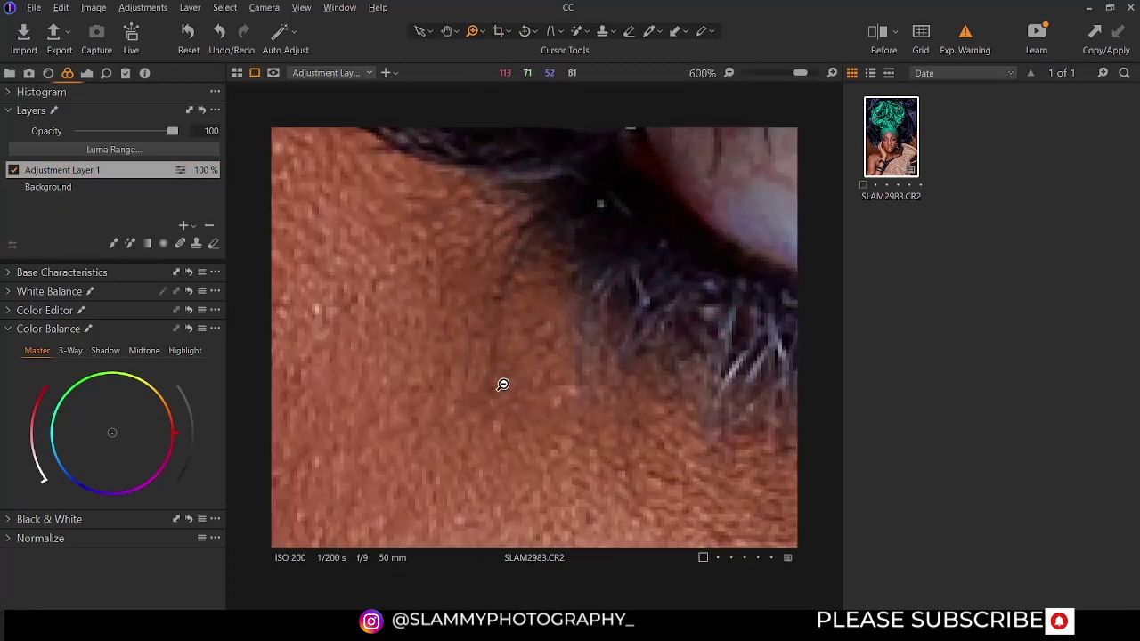
{"action": "scroll", "coordinate": [525, 377], "scroll_direction": "down", "scroll_amount": 4}
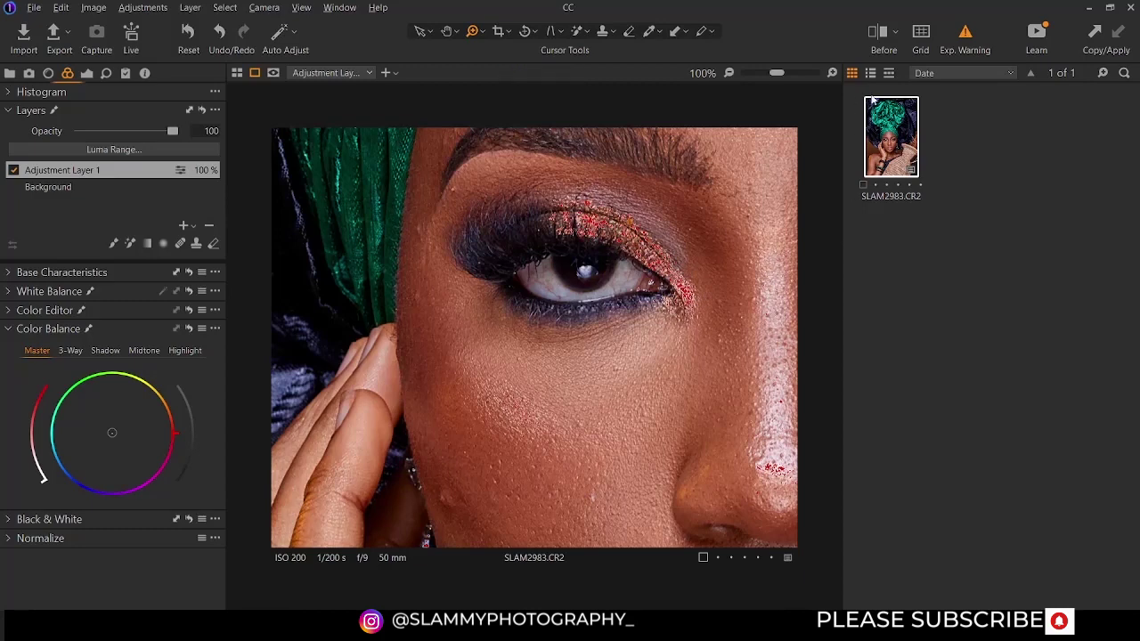
{"action": "left_click", "coordinate": [967, 35]}
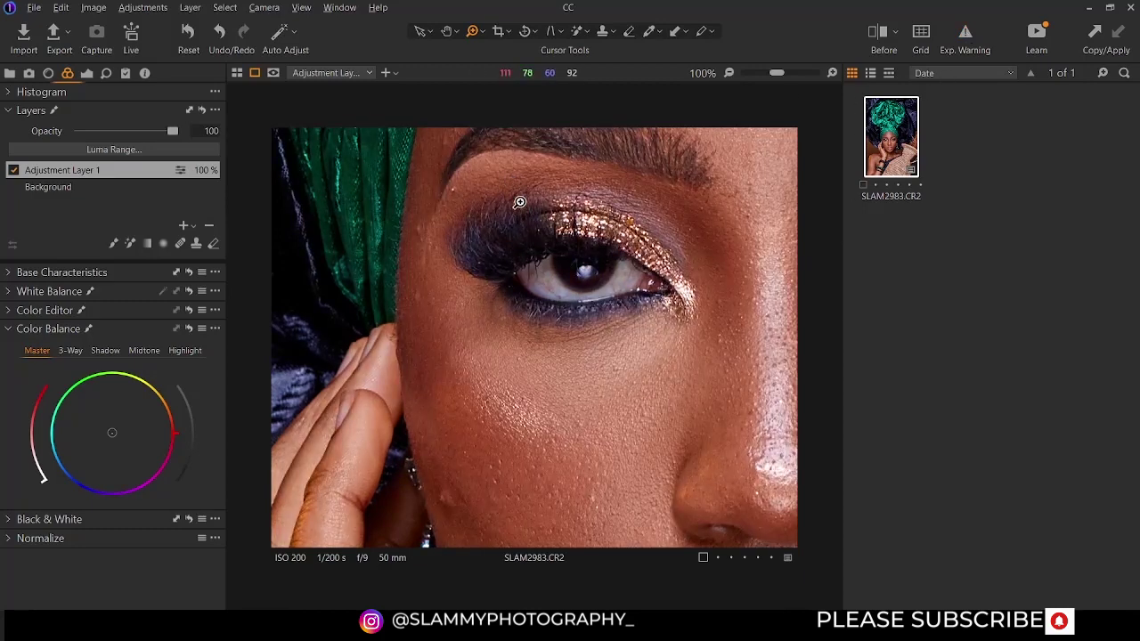
{"action": "left_click", "coordinate": [968, 34]}
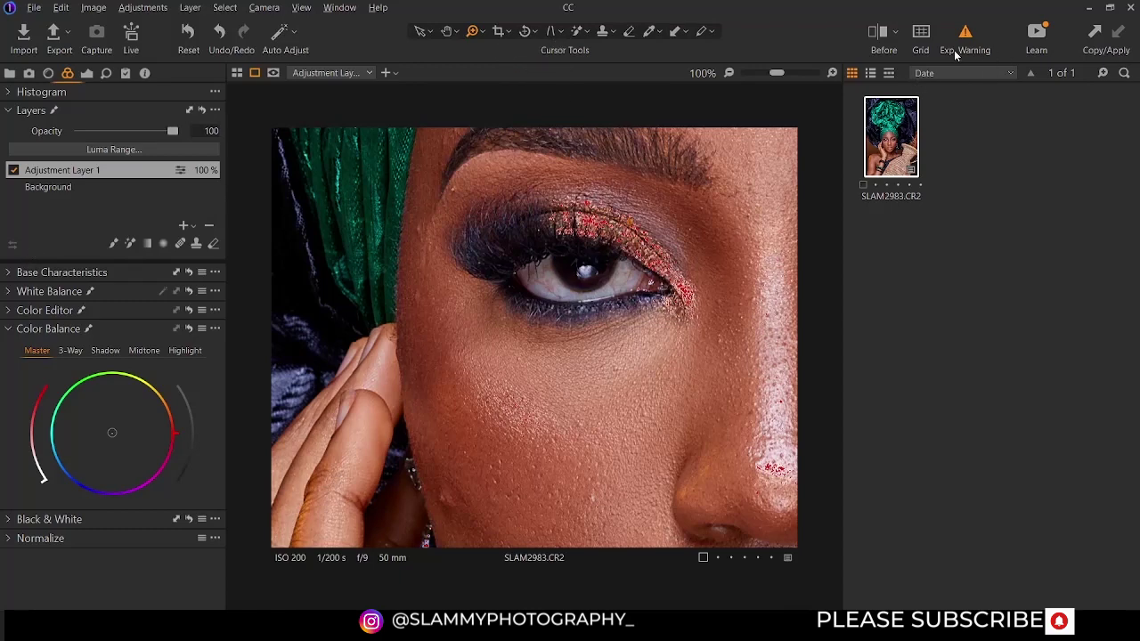
{"action": "left_click", "coordinate": [649, 294], "text": "alt"}
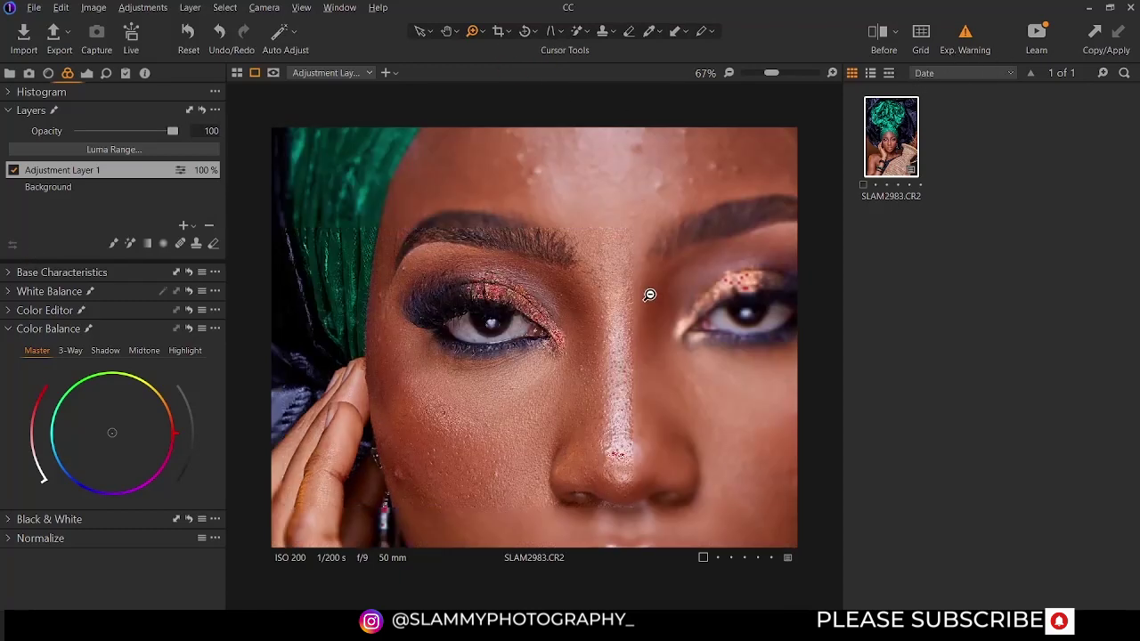
{"action": "left_click", "coordinate": [649, 294], "text": "alt"}
{"action": "left_click", "coordinate": [544, 357], "text": "alt"}
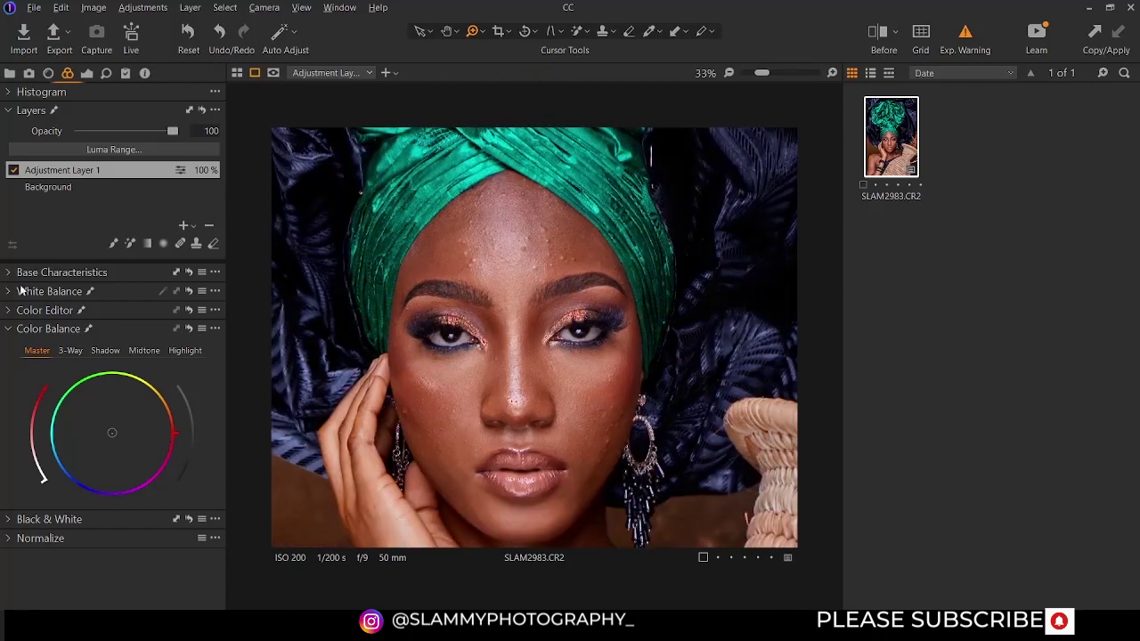
- Raise the Background layer's exposure to 4 and turn off the exposure warning
{"action": "left_click", "coordinate": [92, 183]}
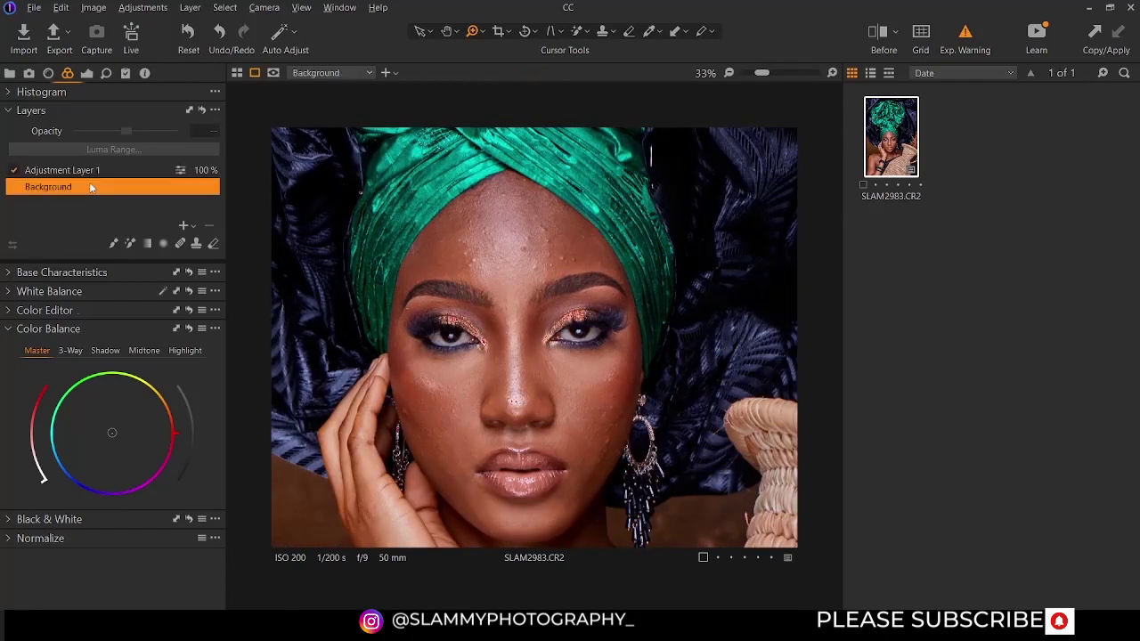
{"action": "left_click", "coordinate": [10, 274]}
{"action": "left_click", "coordinate": [11, 273]}
{"action": "left_click", "coordinate": [10, 291]}
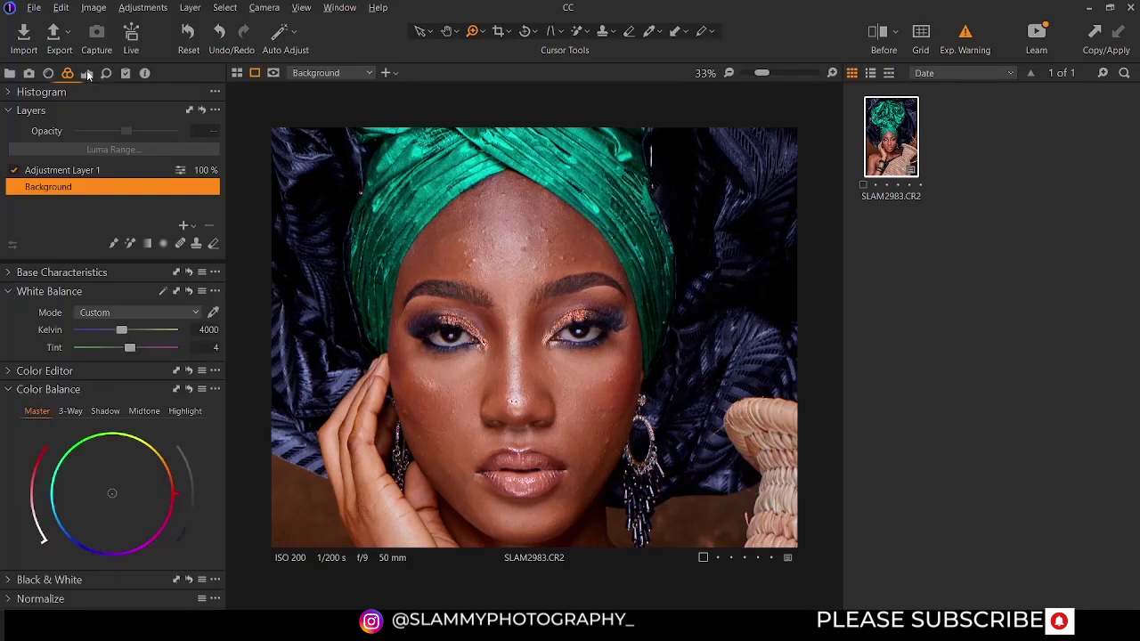
{"action": "left_click", "coordinate": [87, 72]}
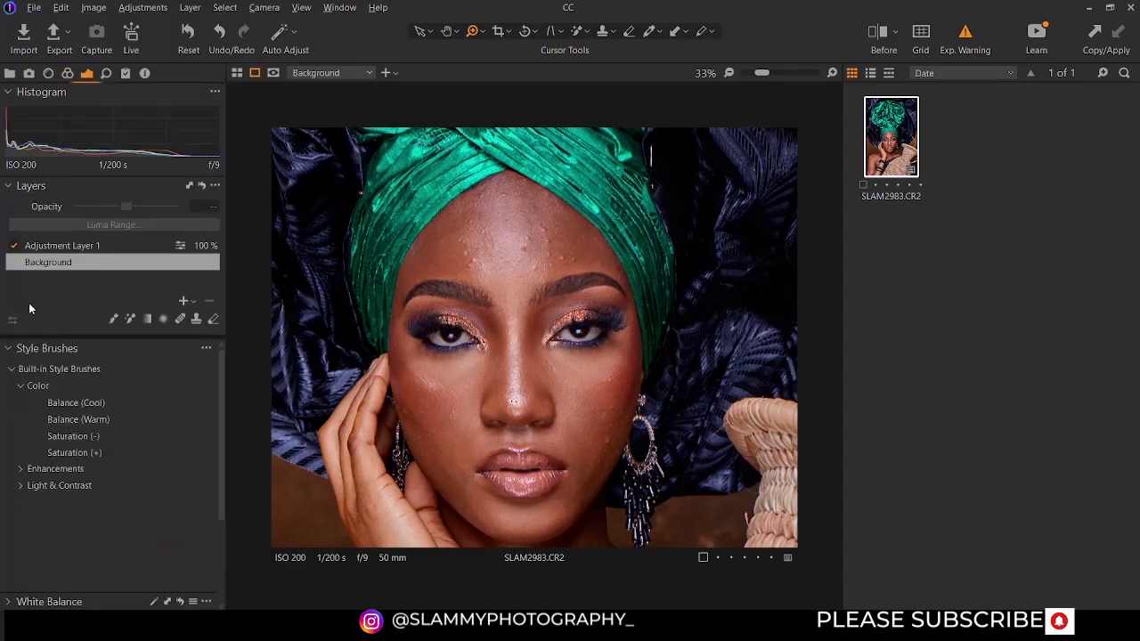
{"action": "left_click", "coordinate": [10, 186]}
{"action": "left_click", "coordinate": [11, 463]}
{"action": "left_click", "coordinate": [11, 463]}
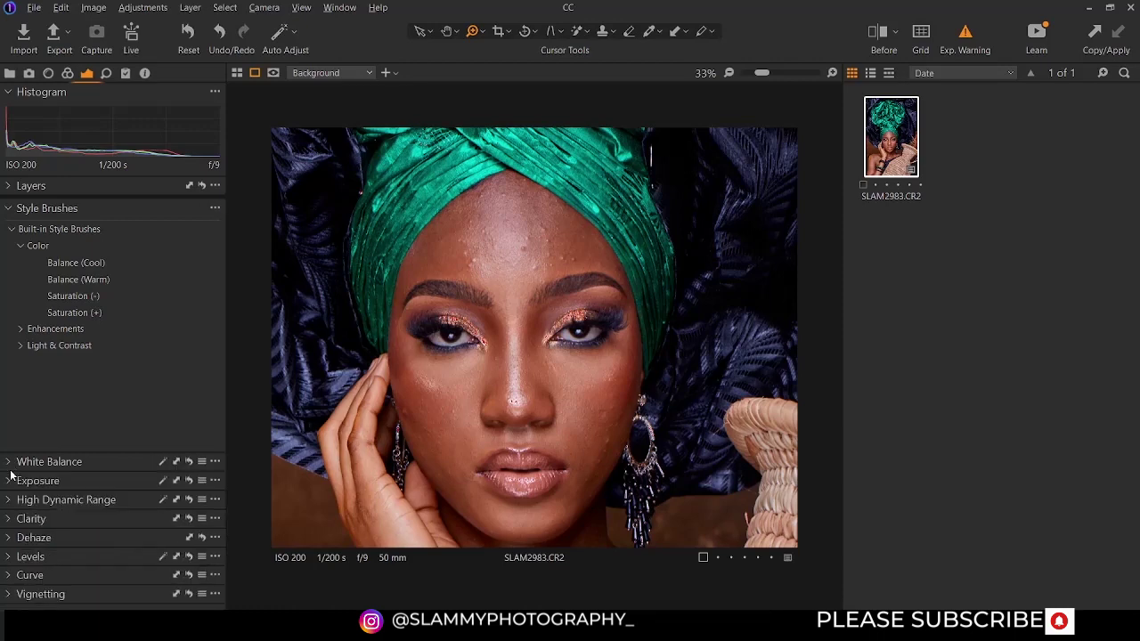
{"action": "left_click", "coordinate": [11, 481]}
{"action": "left_click_drag", "start_coordinate": [125, 503], "coordinate": [173, 510]}
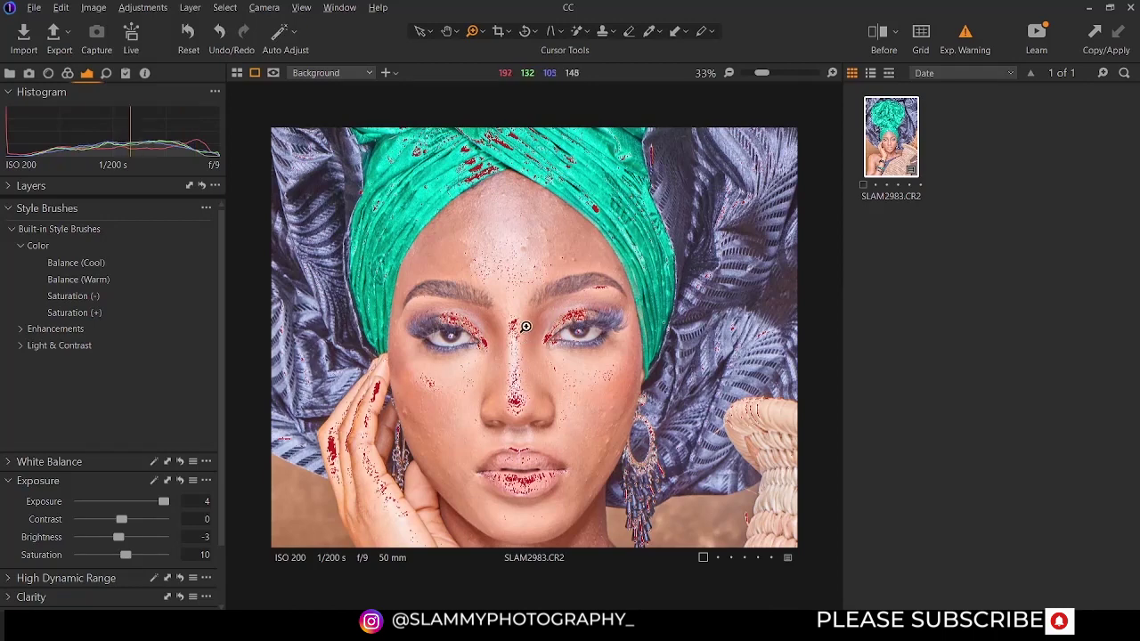
{"action": "left_click", "coordinate": [962, 46]}
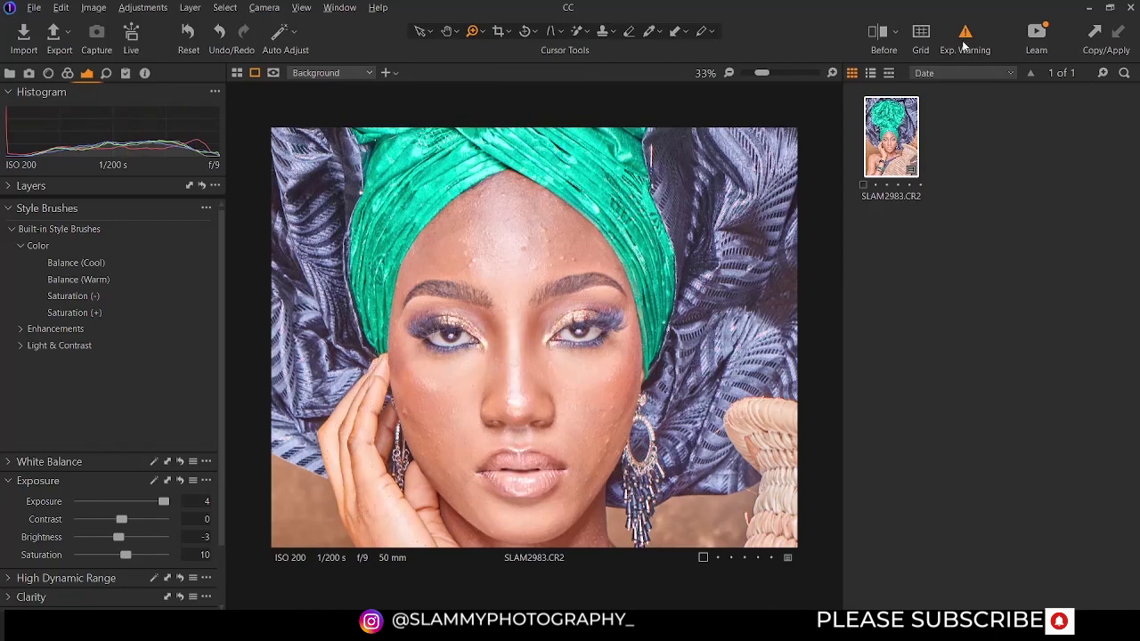
- Turn off the exposure warning and bring the Background layer's exposure back down to 0.34
{"action": "left_click", "coordinate": [962, 40]}
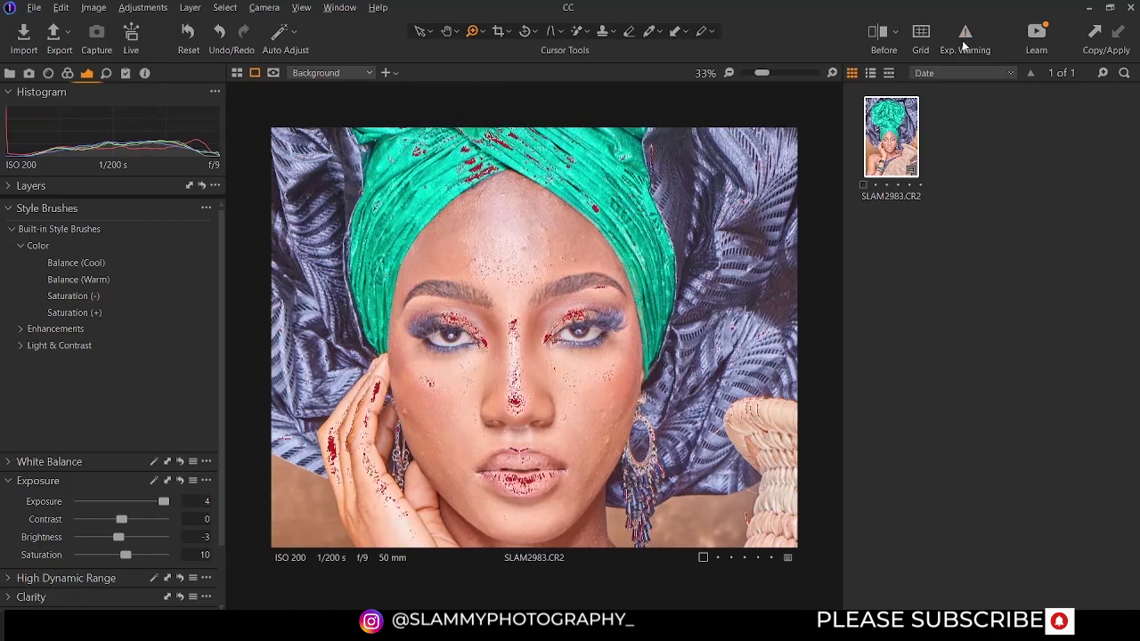
{"action": "double_click", "coordinate": [167, 503]}
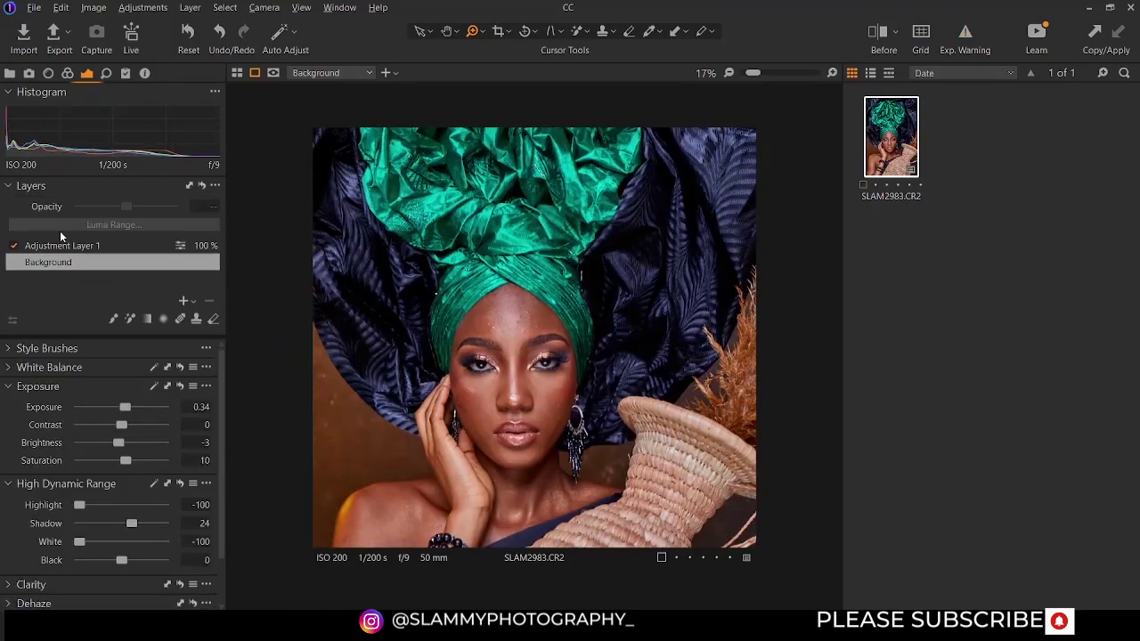
- On Adjustment Layer 1, draw a vertical linear gradient mask from the photo's lower edge up to the forehead
{"action": "left_click", "coordinate": [104, 245]}
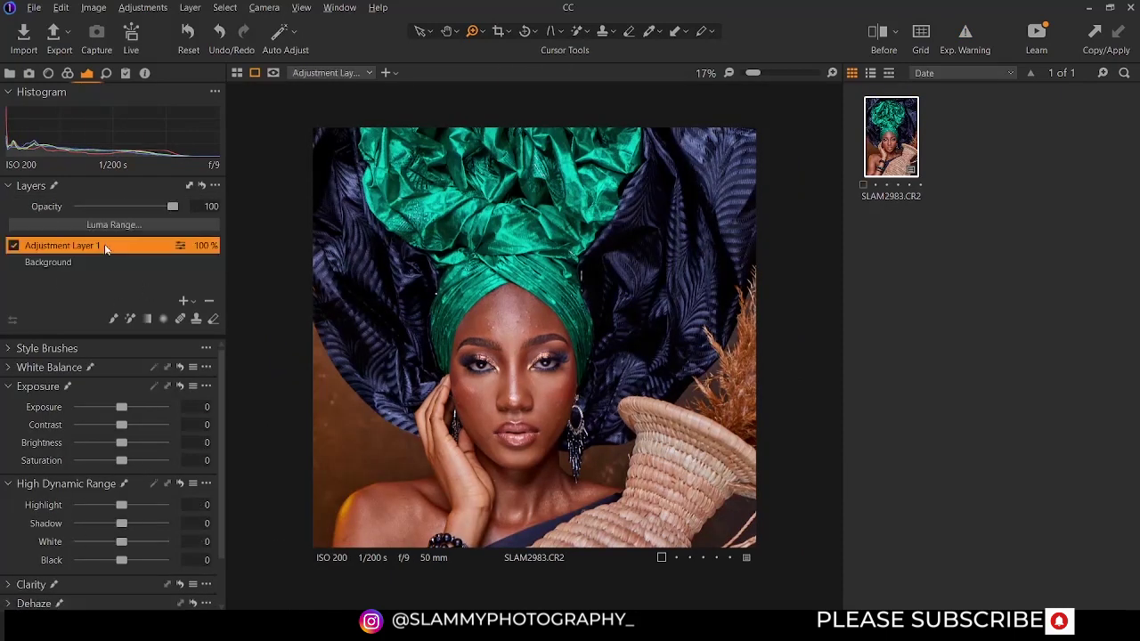
{"action": "left_click", "coordinate": [148, 319]}
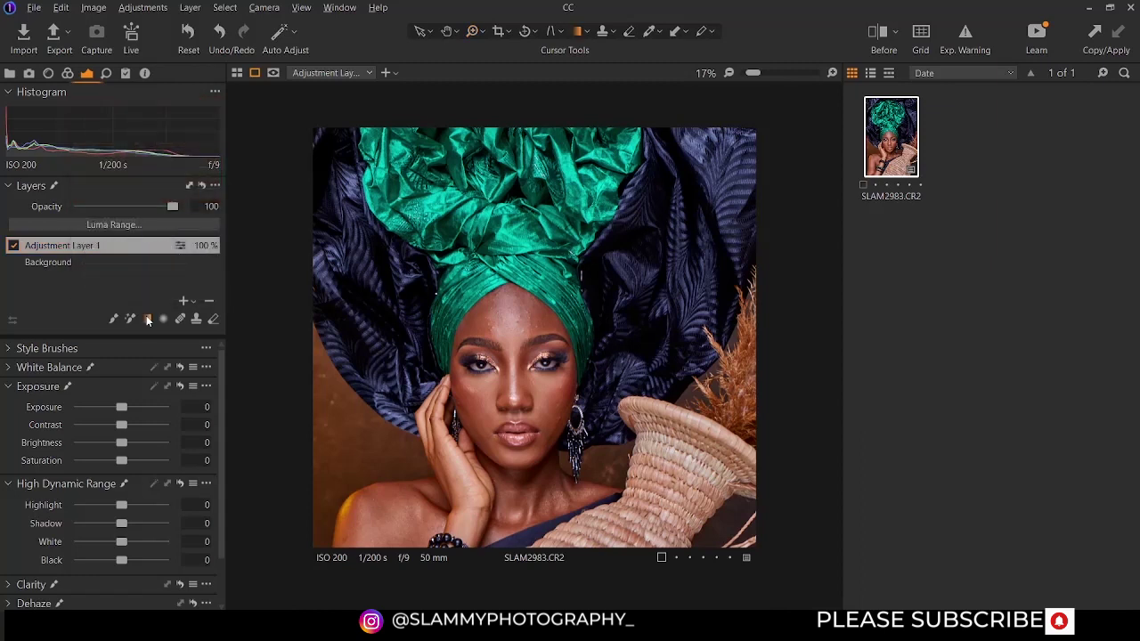
{"action": "mouse_move", "coordinate": [530, 540]}
{"action": "left_mouse_down"}
{"action": "mouse_move", "coordinate": [517, 484]}
{"action": "mouse_move", "coordinate": [530, 327]}
{"action": "left_mouse_up"}
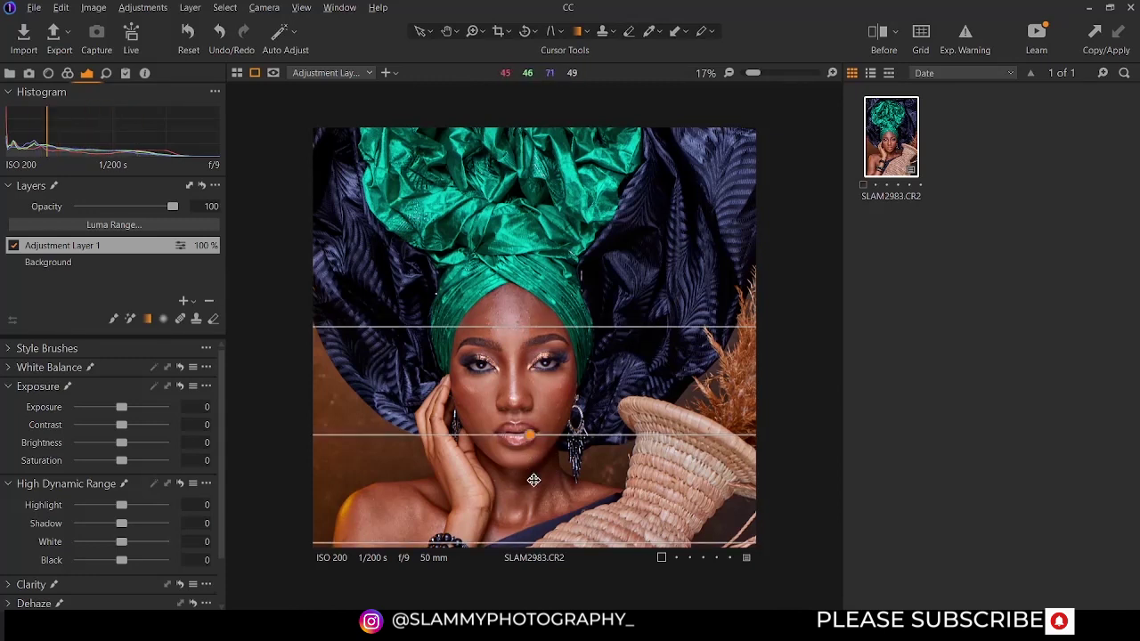
- Tighten the linear gradient so its upper boundary sits at about mouth level, and lower the layer's exposure
{"action": "mouse_move", "coordinate": [533, 438]}
{"action": "left_mouse_down"}
{"action": "mouse_move", "coordinate": [535, 462]}
{"action": "mouse_move", "coordinate": [534, 451]}
{"action": "left_mouse_up"}
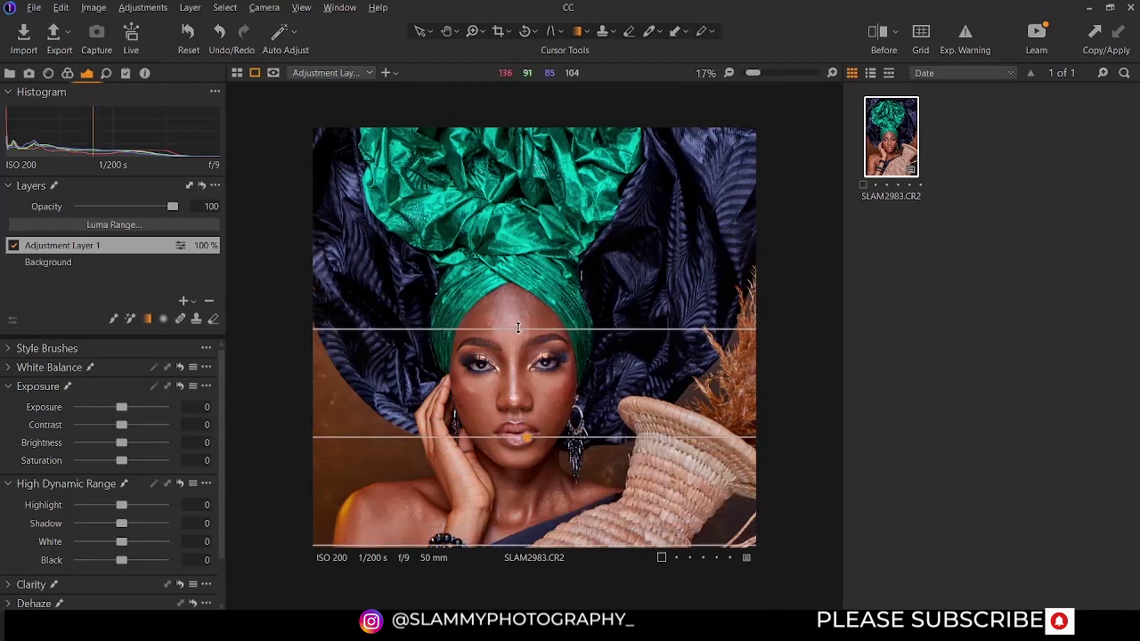
{"action": "left_click_drag", "start_coordinate": [521, 330], "coordinate": [508, 431]}
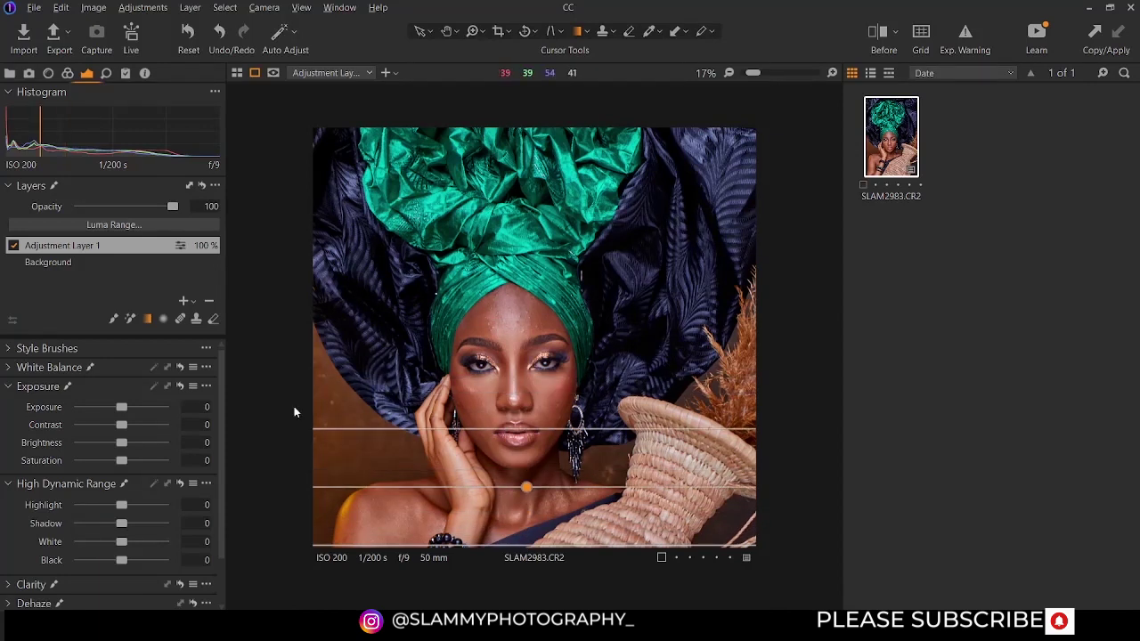
{"action": "mouse_move", "coordinate": [121, 407]}
{"action": "left_mouse_down"}
{"action": "mouse_move", "coordinate": [90, 408]}
{"action": "mouse_move", "coordinate": [109, 408]}
{"action": "left_mouse_up"}
{"action": "left_click_drag", "start_coordinate": [486, 429], "coordinate": [524, 447]}
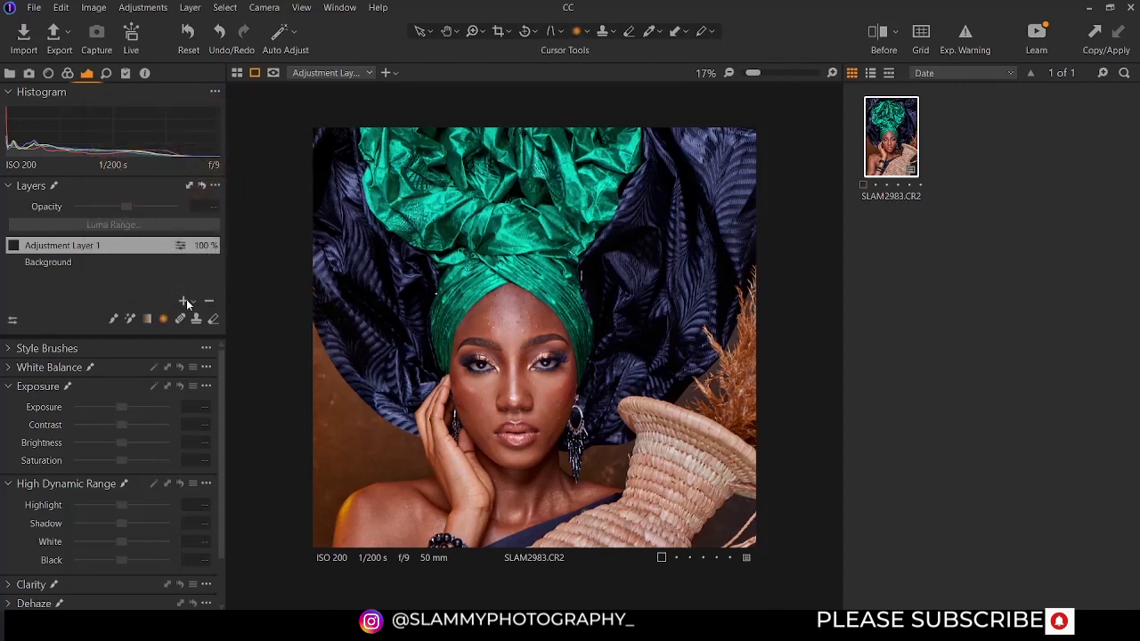
- Add two new adjustment layers and draw a radial gradient mask centred on the face on the uppermost one
{"action": "left_click", "coordinate": [184, 301]}
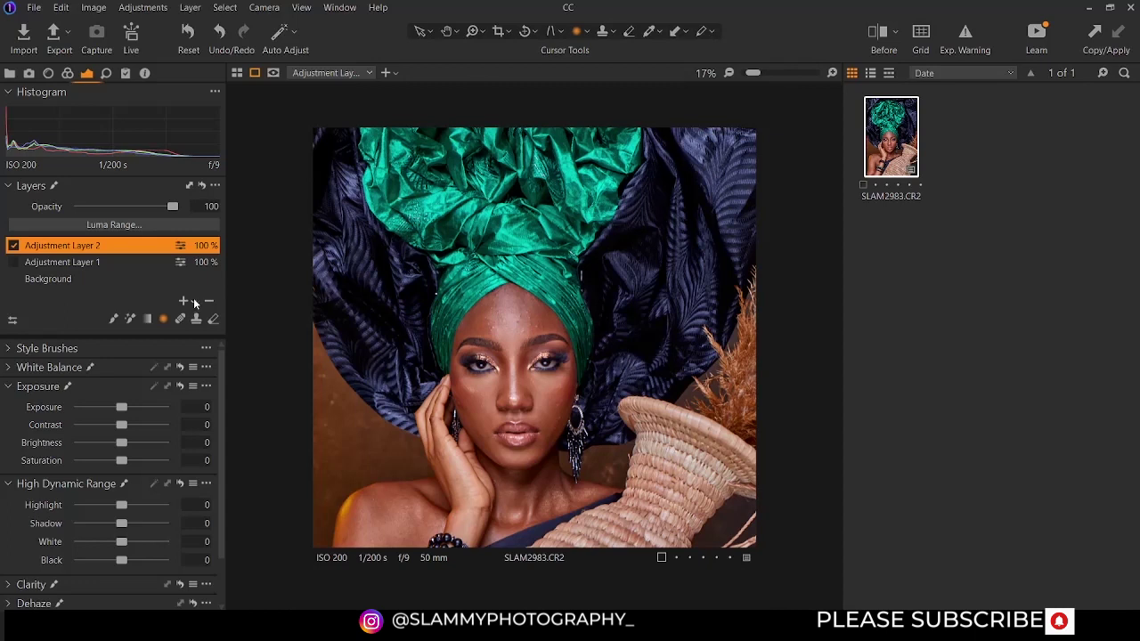
{"action": "left_click", "coordinate": [194, 303]}
{"action": "left_click", "coordinate": [184, 302]}
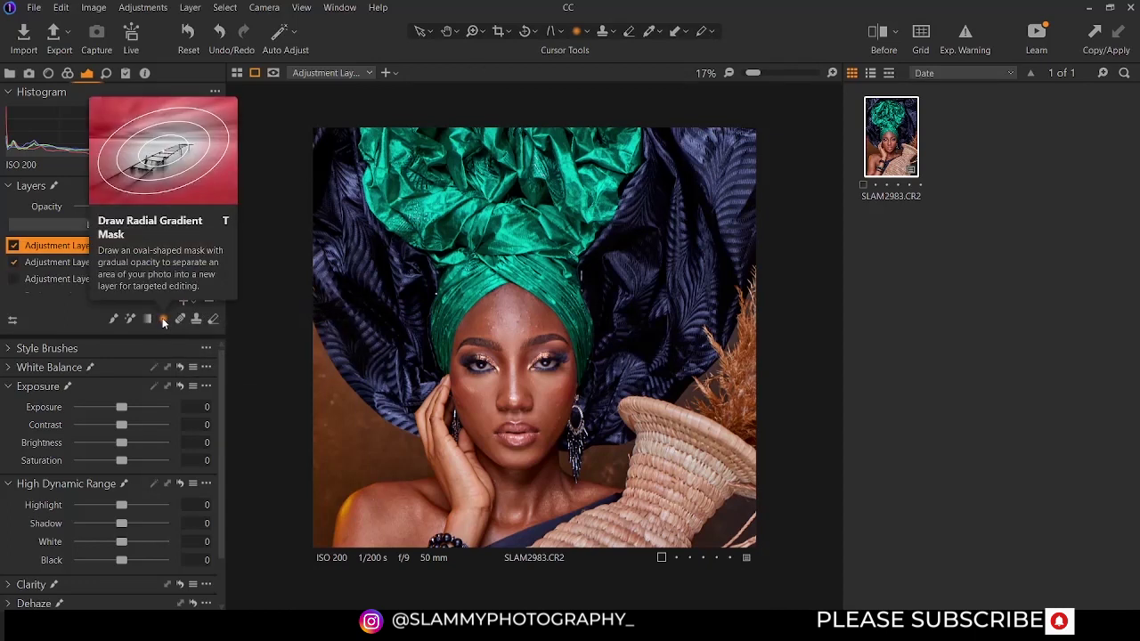
{"action": "left_click", "coordinate": [163, 319]}
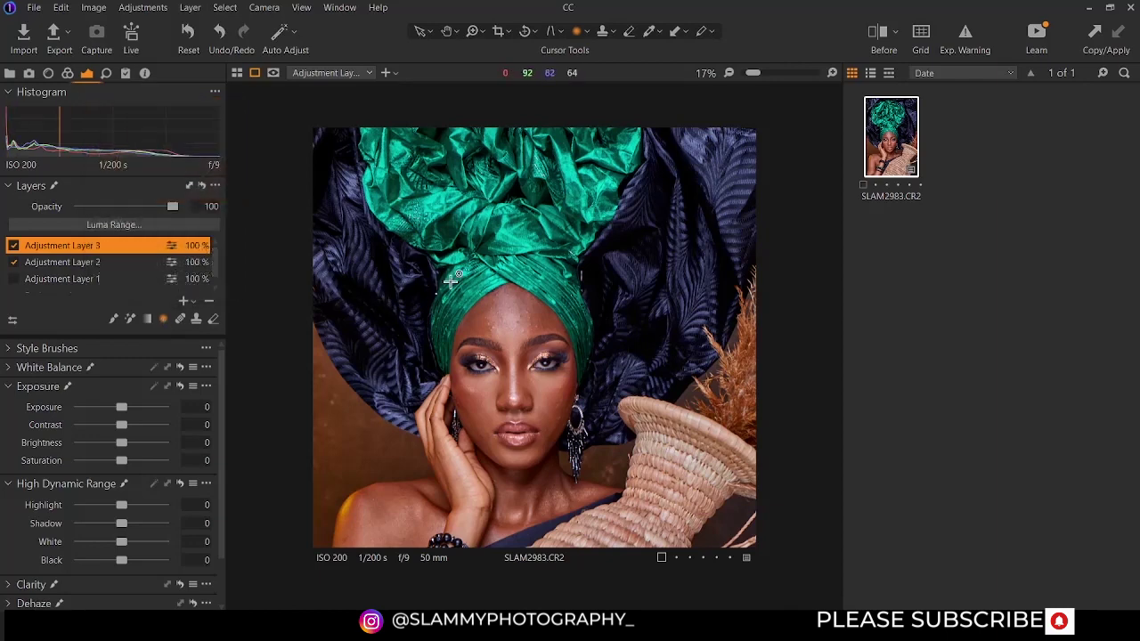
{"action": "left_click_drag", "start_coordinate": [435, 271], "coordinate": [565, 454]}
{"action": "left_click_drag", "start_coordinate": [409, 278], "coordinate": [491, 374]}
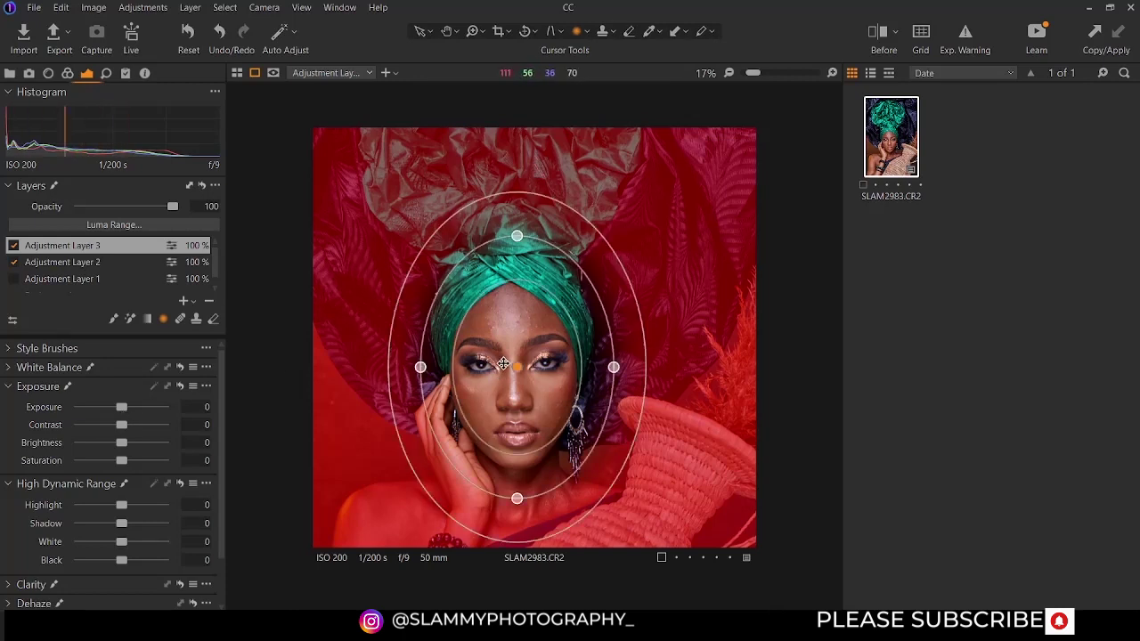
- Resize and reposition the radial gradient so its clear area fits around the face and lower headwrap
{"action": "mouse_move", "coordinate": [613, 366]}
{"action": "left_mouse_down"}
{"action": "mouse_move", "coordinate": [583, 367]}
{"action": "mouse_move", "coordinate": [627, 367]}
{"action": "mouse_move", "coordinate": [551, 367]}
{"action": "mouse_move", "coordinate": [617, 367]}
{"action": "left_mouse_up"}
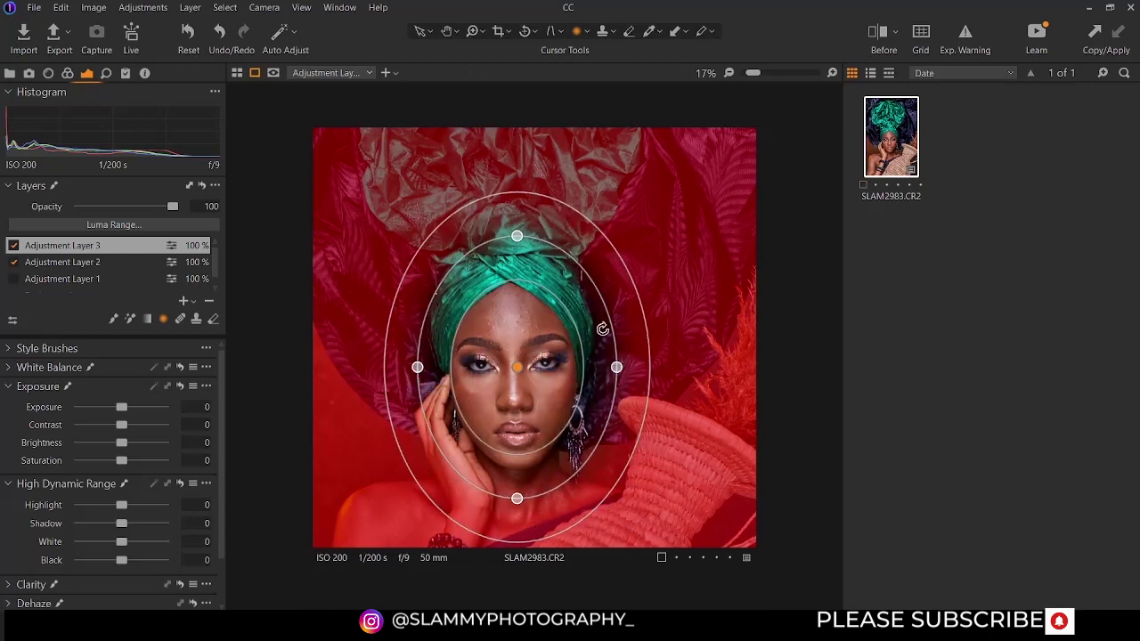
{"action": "mouse_move", "coordinate": [517, 235]}
{"action": "left_mouse_down"}
{"action": "mouse_move", "coordinate": [518, 258]}
{"action": "mouse_move", "coordinate": [517, 246]}
{"action": "left_mouse_up"}
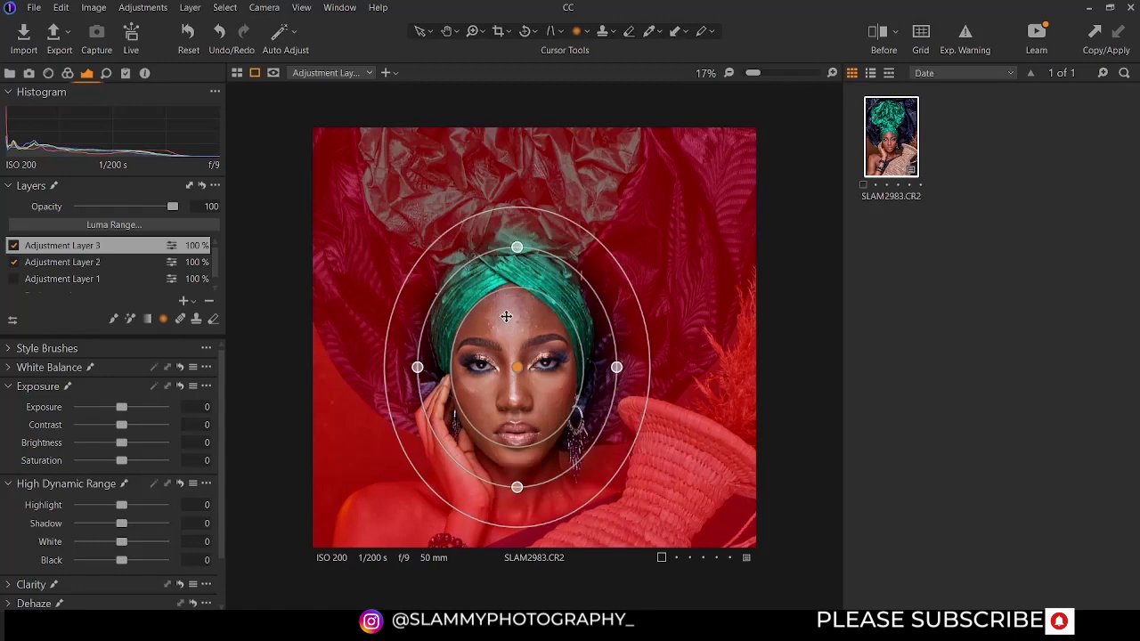
{"action": "left_click_drag", "start_coordinate": [513, 364], "coordinate": [514, 387]}
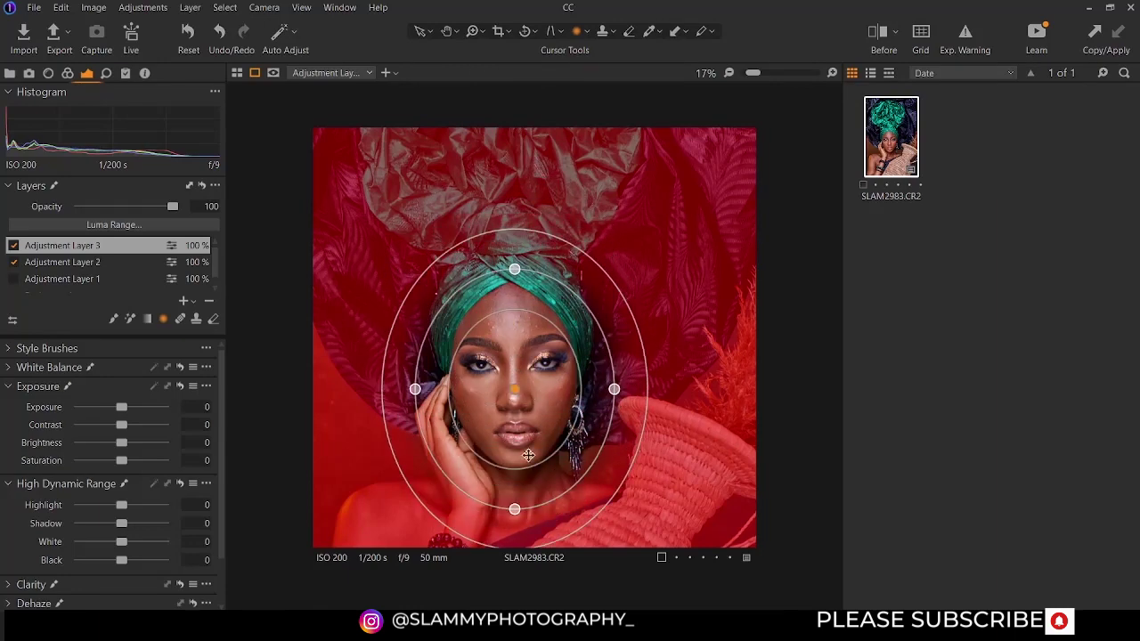
{"action": "left_click_drag", "start_coordinate": [515, 511], "coordinate": [518, 526]}
{"action": "left_click_drag", "start_coordinate": [528, 406], "coordinate": [529, 393]}
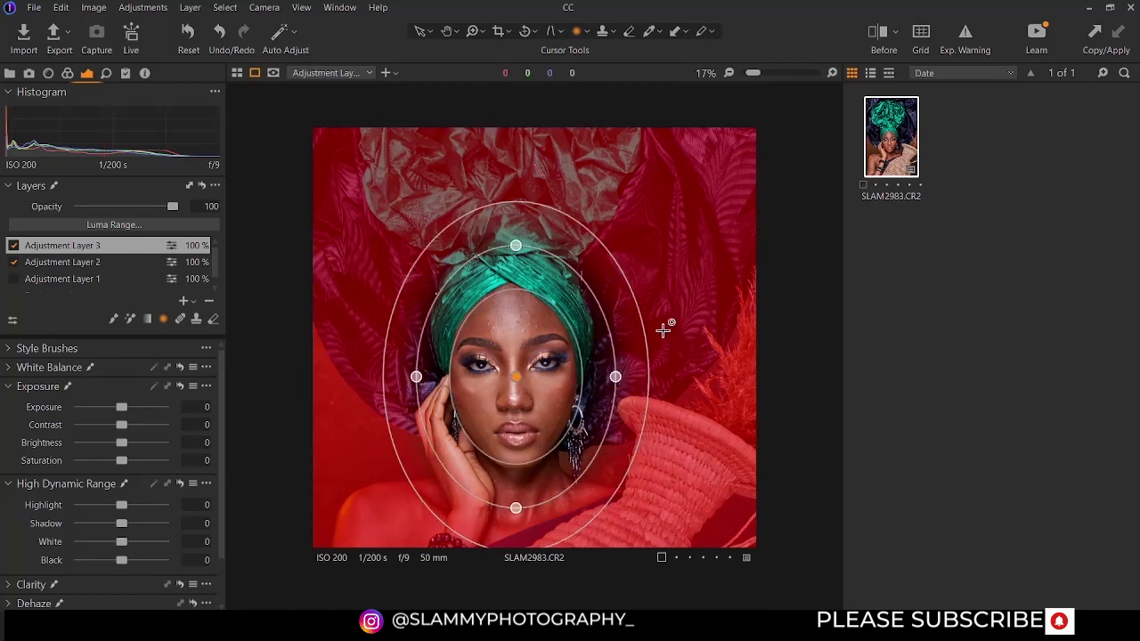
- Darken the surroundings by setting Adjustment Layer 3's exposure to -2.14, and hide the mask overlay
{"action": "mouse_move", "coordinate": [62, 389]}
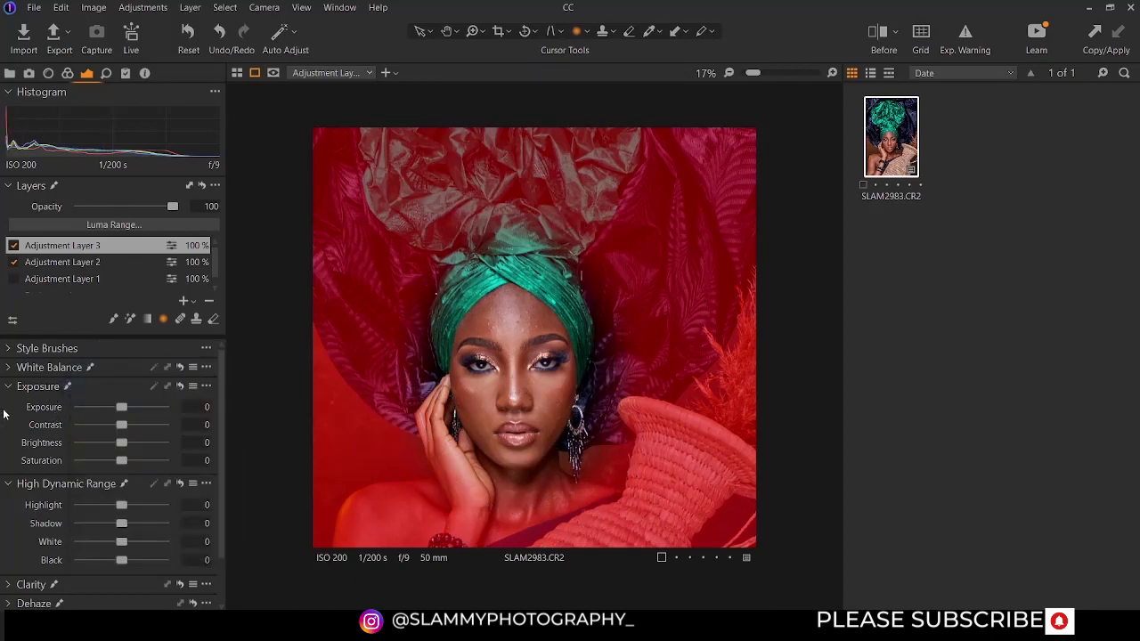
{"action": "left_click_drag", "start_coordinate": [116, 410], "coordinate": [99, 408]}
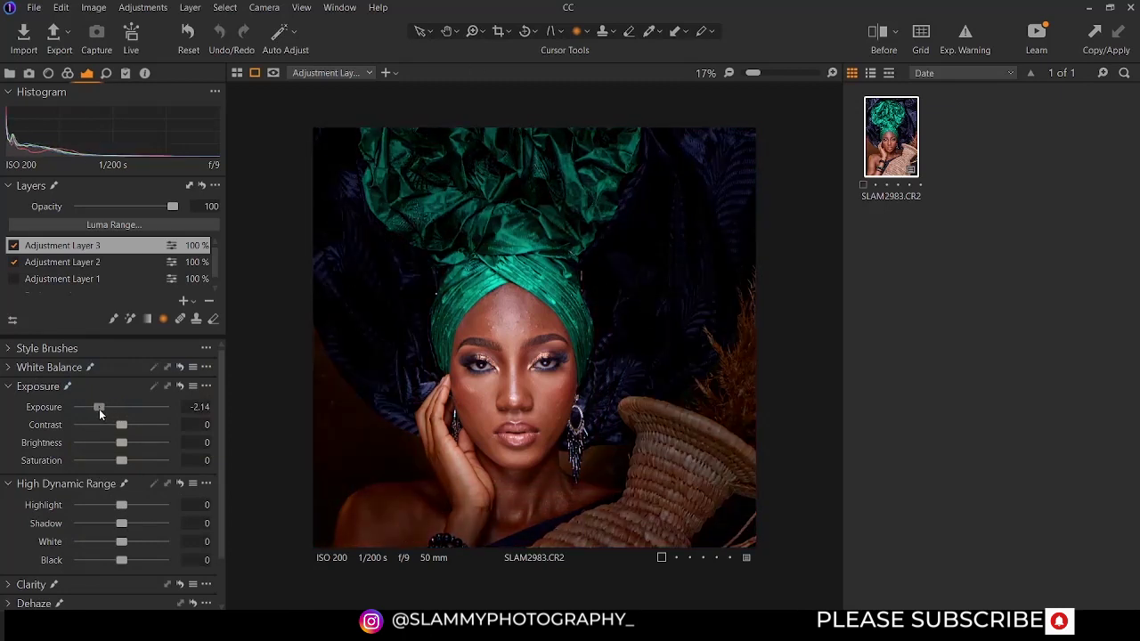
{"action": "mouse_move", "coordinate": [471, 394]}
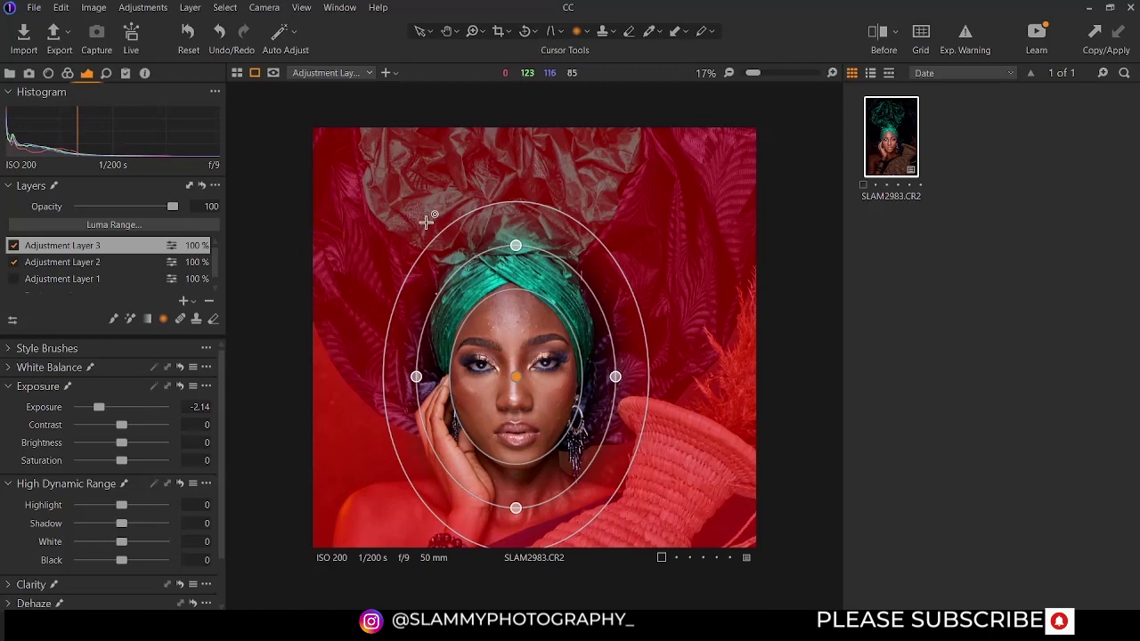
{"action": "key", "text": "m"}
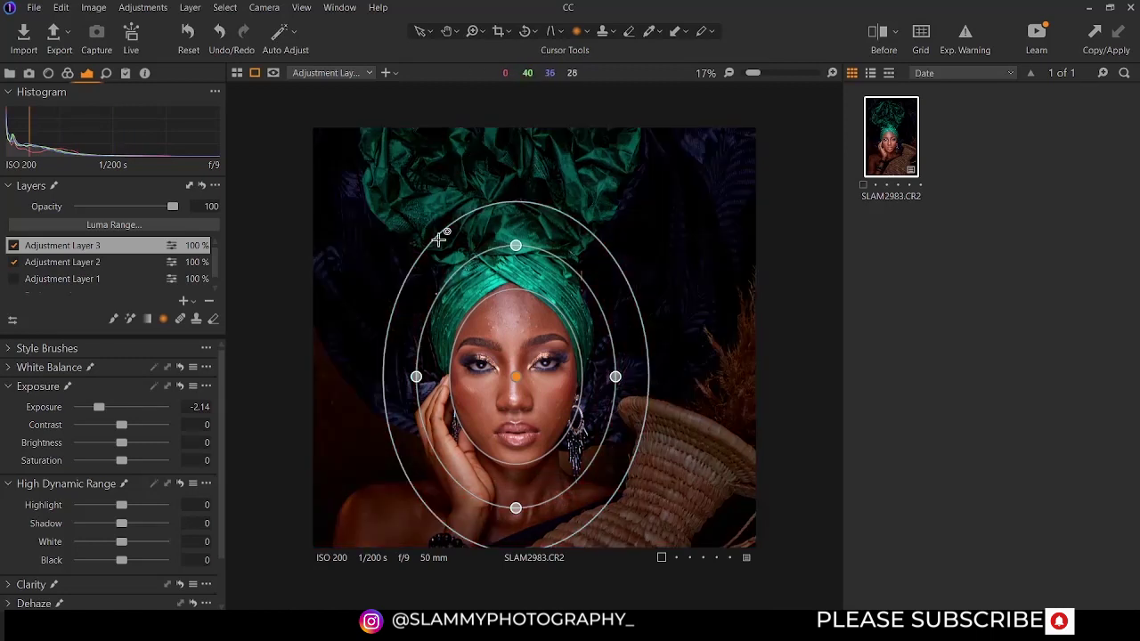
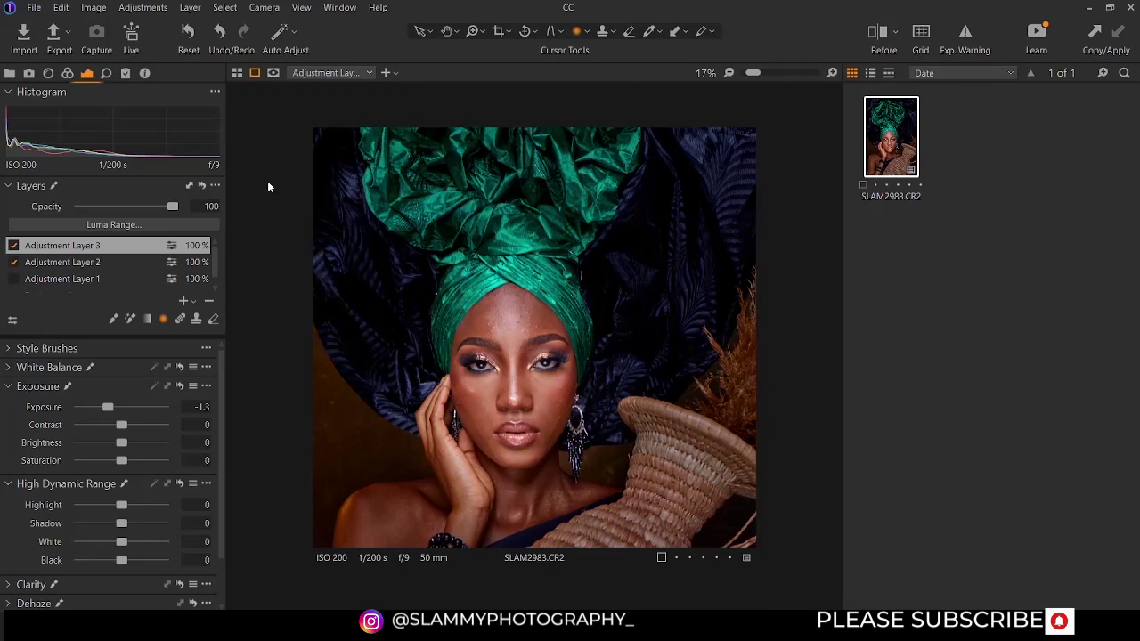
- Review the external programs available for editing the photo
{"action": "left_click", "coordinate": [94, 9]}
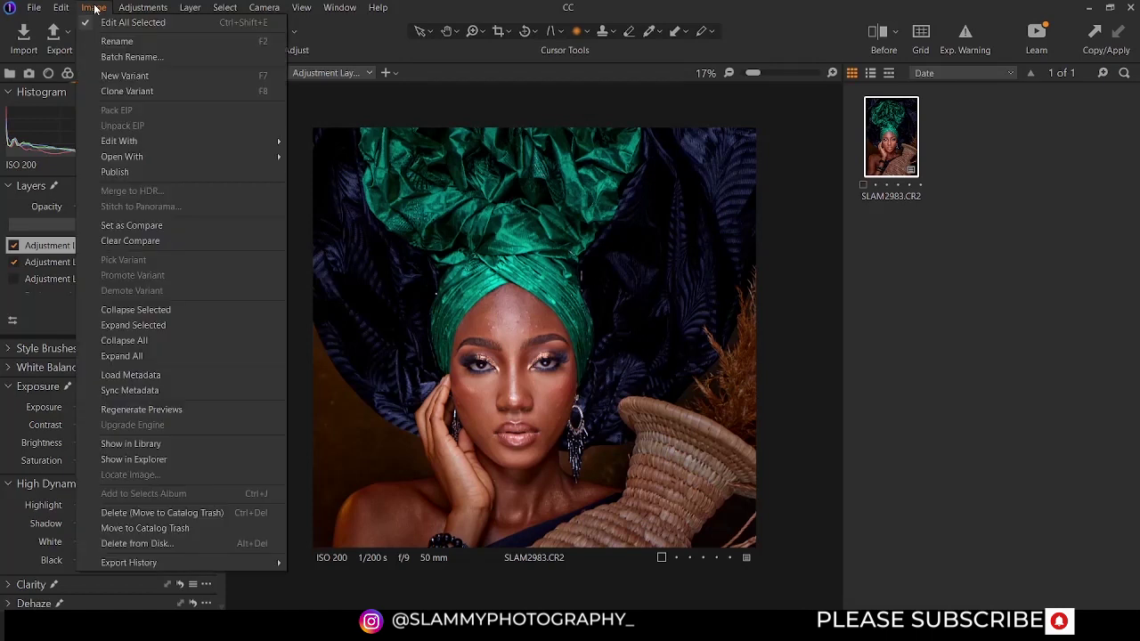
{"action": "mouse_move", "coordinate": [171, 142]}
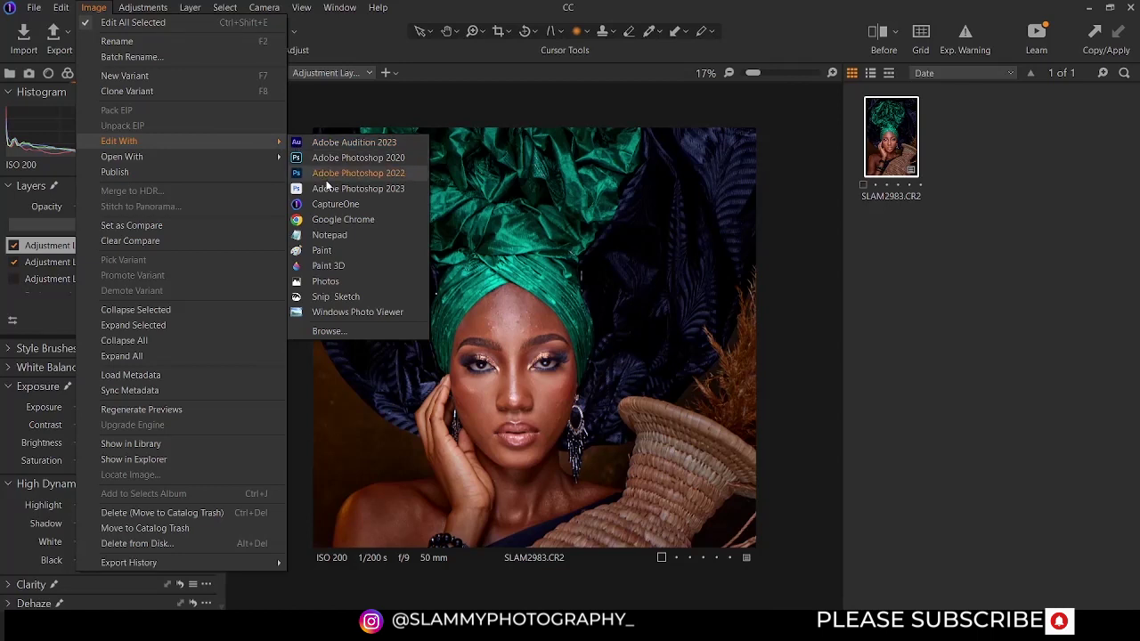
{"action": "mouse_move", "coordinate": [240, 157]}
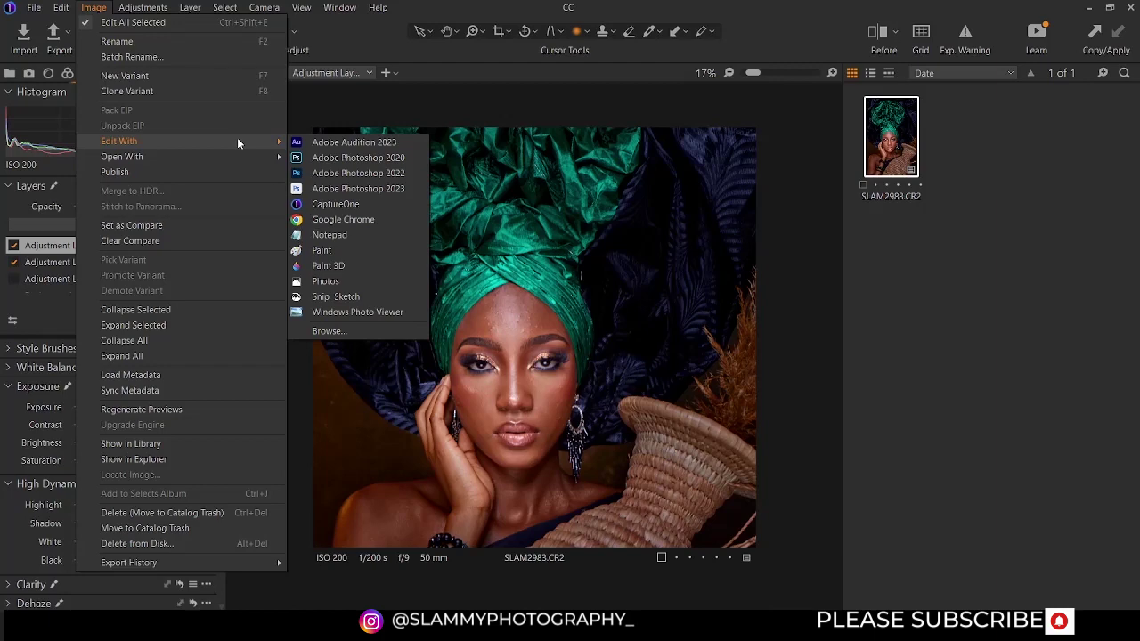
{"action": "left_click", "coordinate": [48, 27]}
- Export the photo with the "JPEG - Full size, highest quality" recipe into the "capture one" folder
{"action": "left_click", "coordinate": [59, 40]}
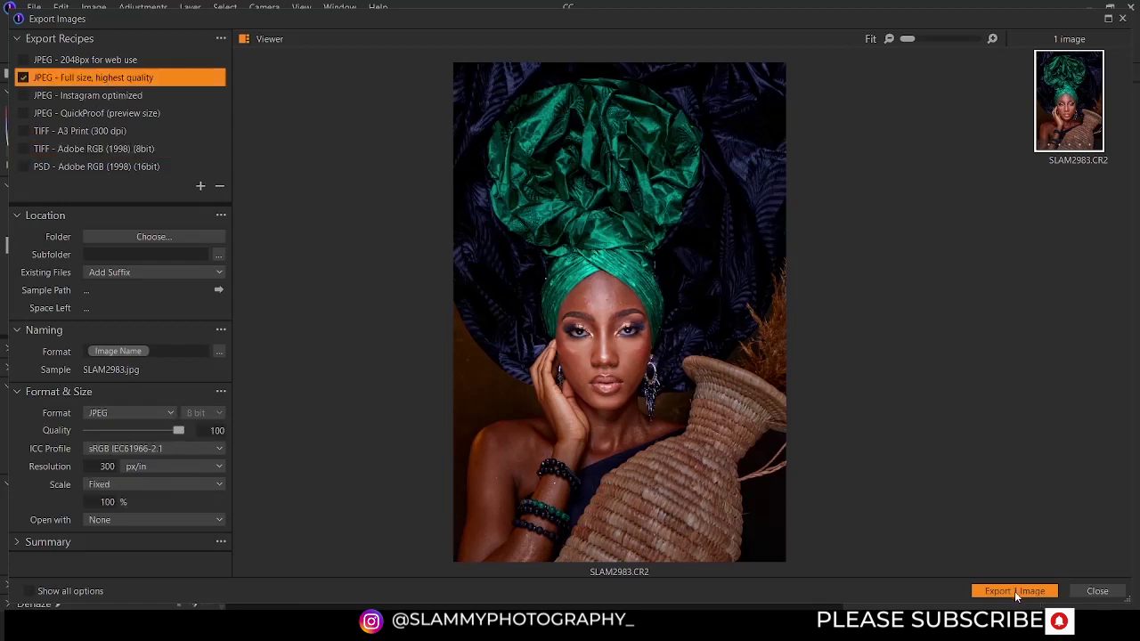
{"action": "left_click", "coordinate": [1015, 591]}
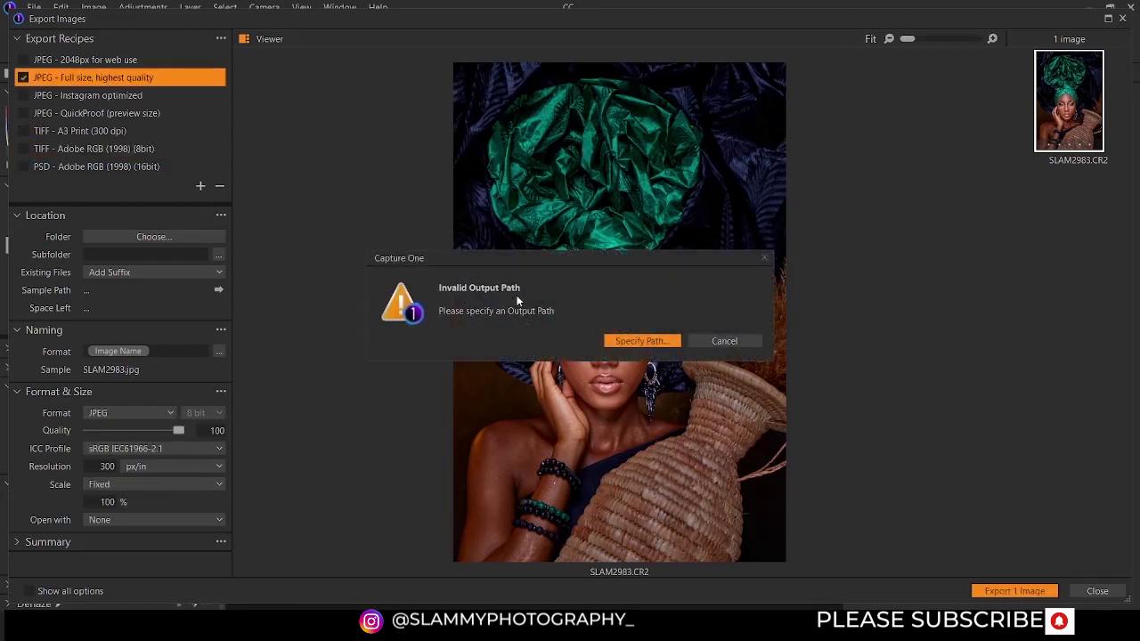
{"action": "left_click", "coordinate": [645, 344]}
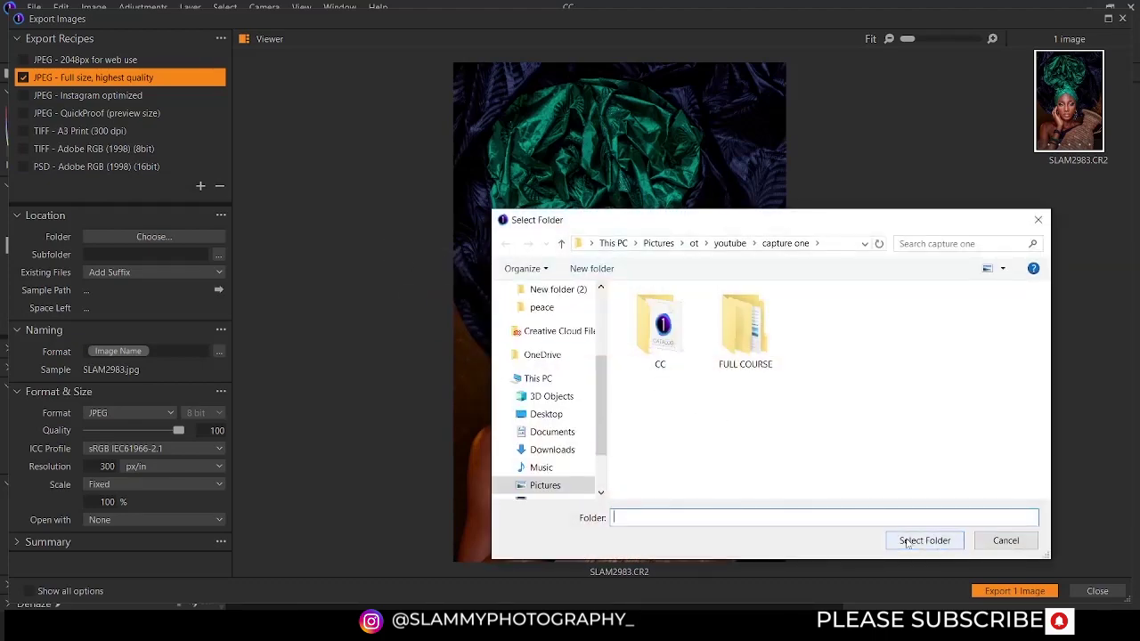
{"action": "left_click", "coordinate": [926, 540]}
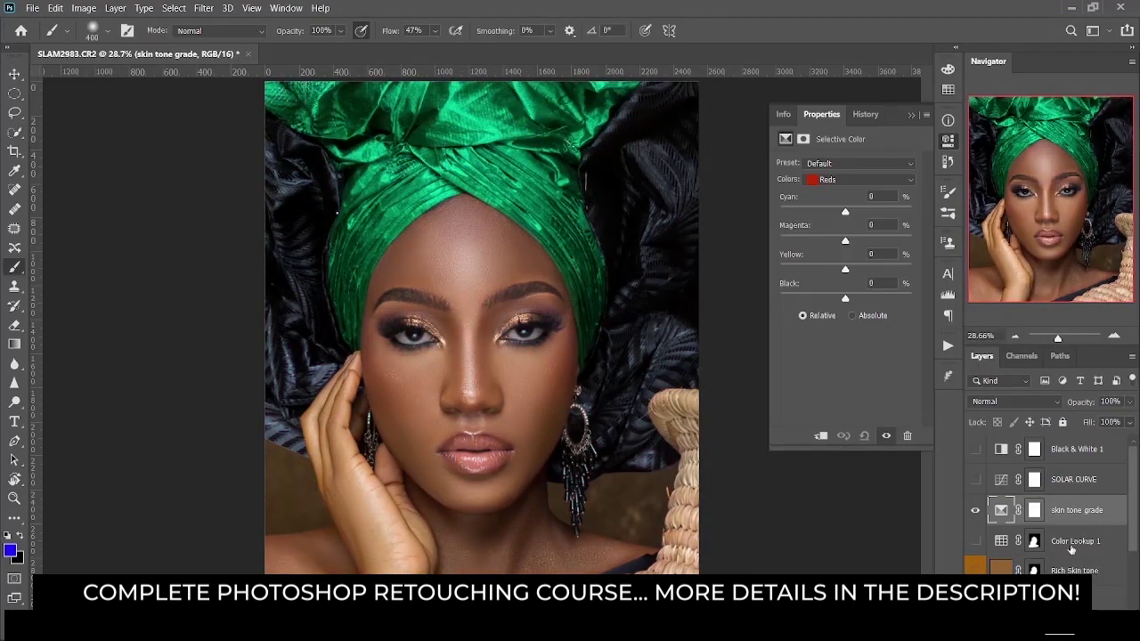
- Switch to Photoshop and raise the cyan of the Reds in the "skin tone grade" Selective Color layer
{"action": "left_click_drag", "start_coordinate": [845, 212], "coordinate": [854, 212]}
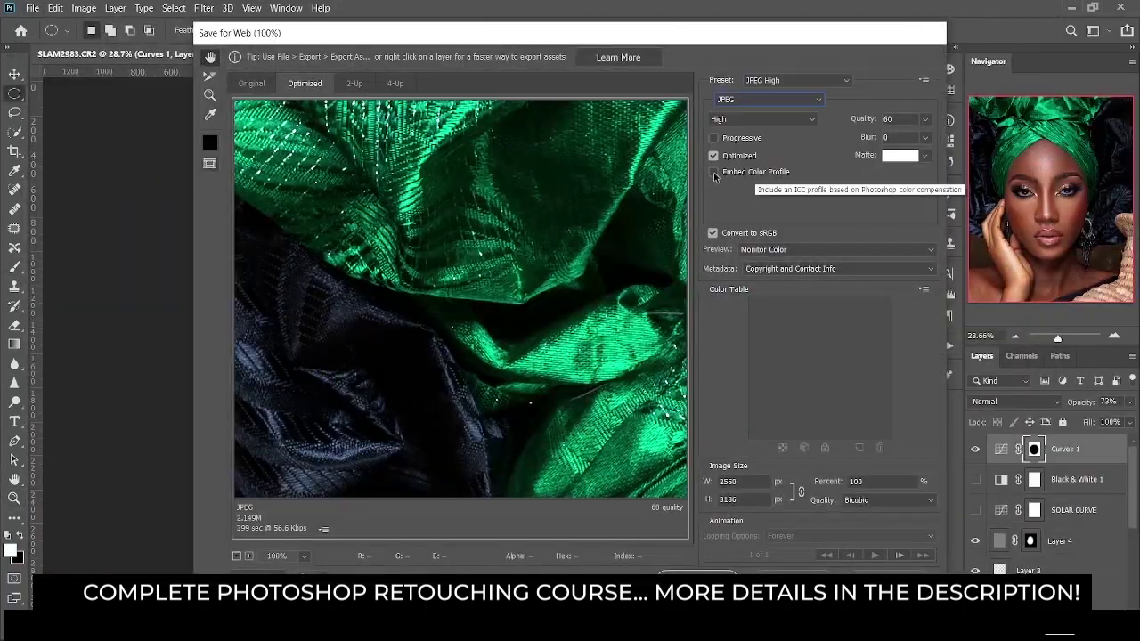
- In the Save for Web settings, embed the color profile and set the image size quality to Bicubic Sharper
{"action": "left_click", "coordinate": [714, 173]}
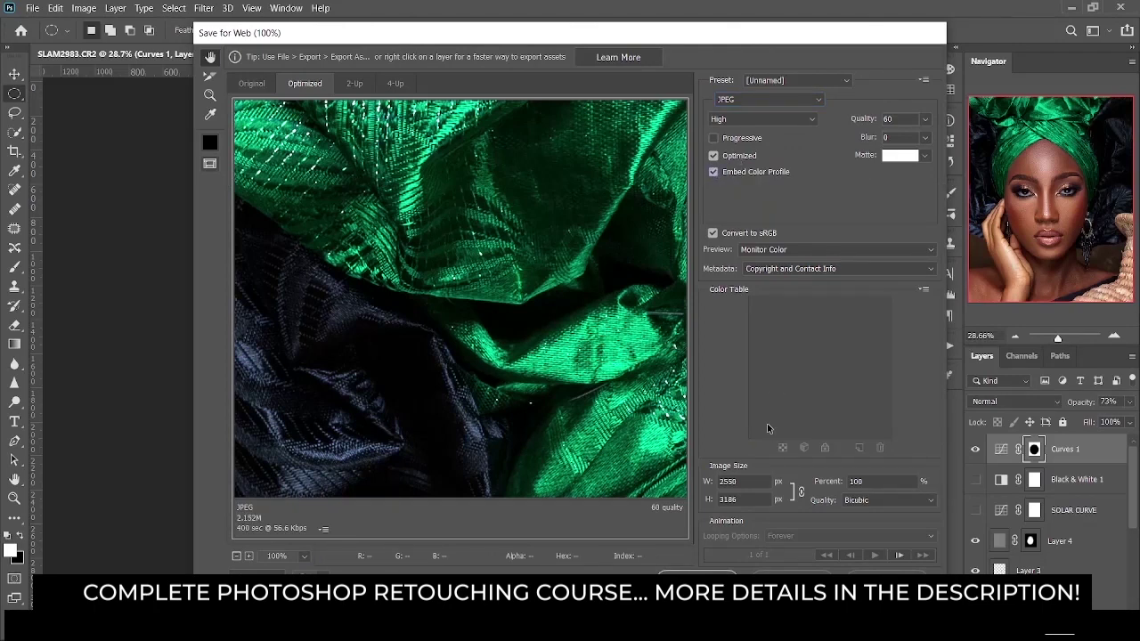
{"action": "left_click", "coordinate": [856, 501]}
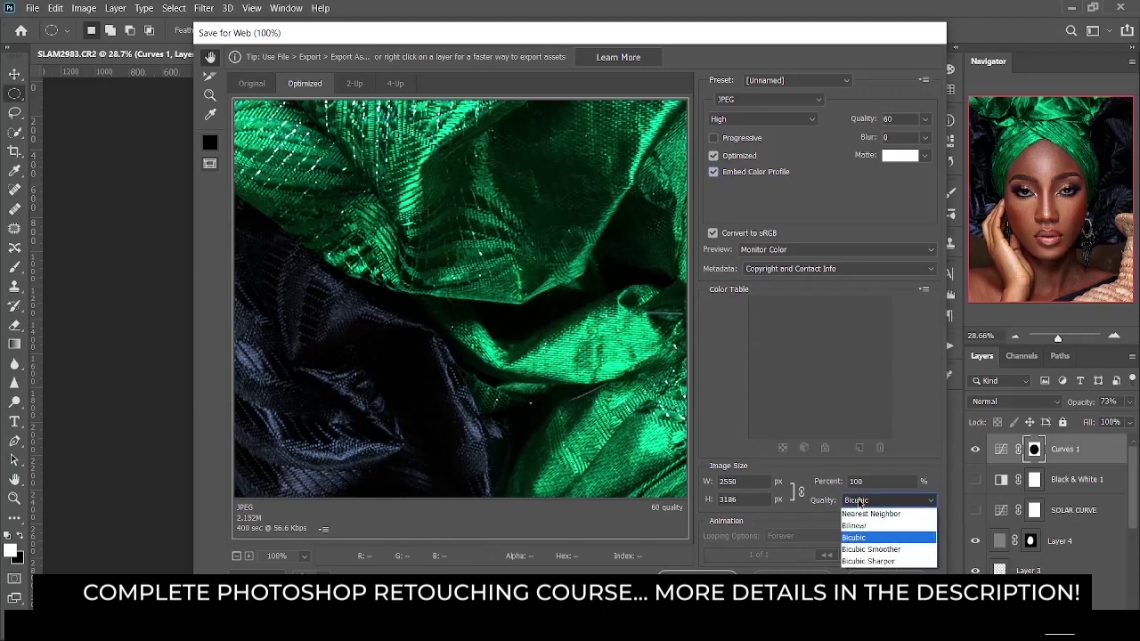
{"action": "left_click", "coordinate": [863, 564]}
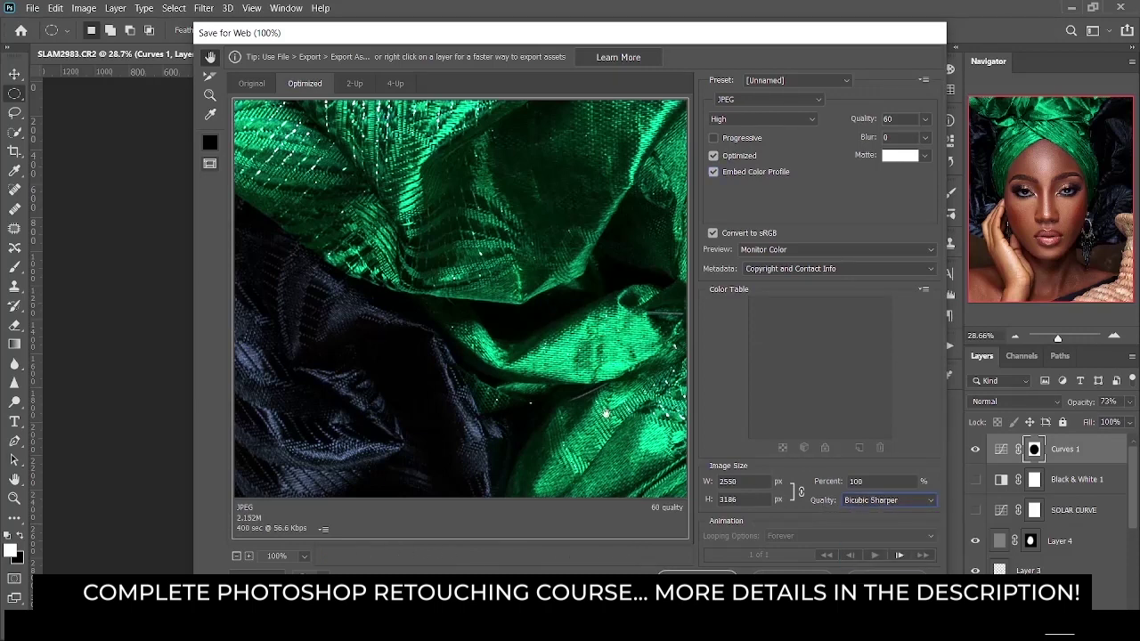
- Inspect the optimized preview around the face at 100% and save the JPEG as SLAM2983 in the Documents folder
{"action": "left_click_drag", "start_coordinate": [604, 414], "coordinate": [424, 216]}
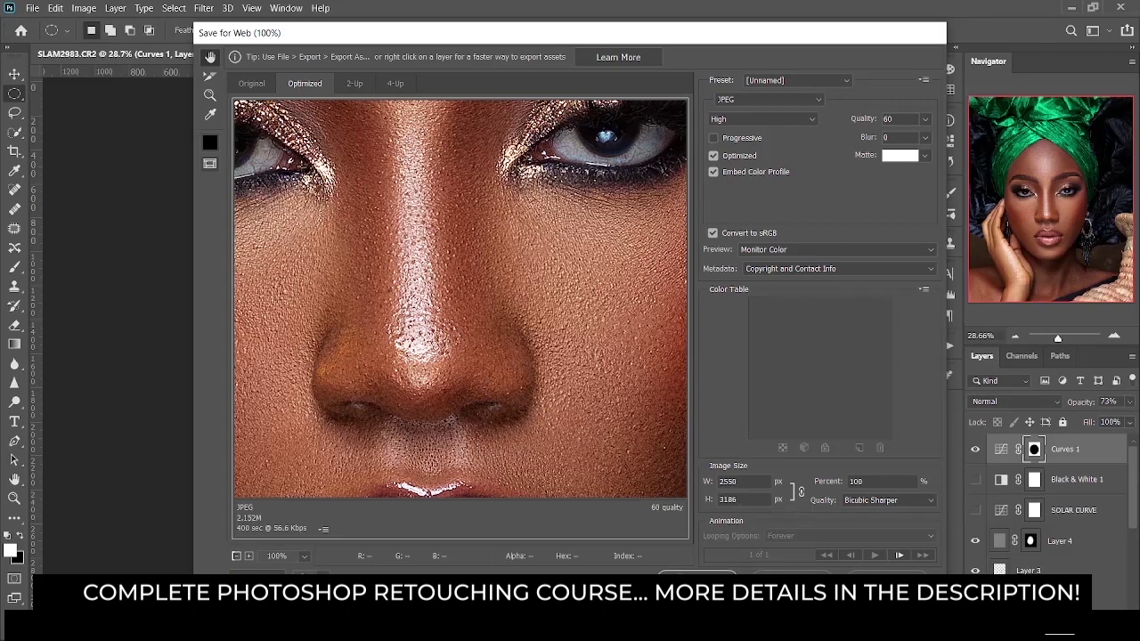
{"action": "left_click", "coordinate": [684, 571]}
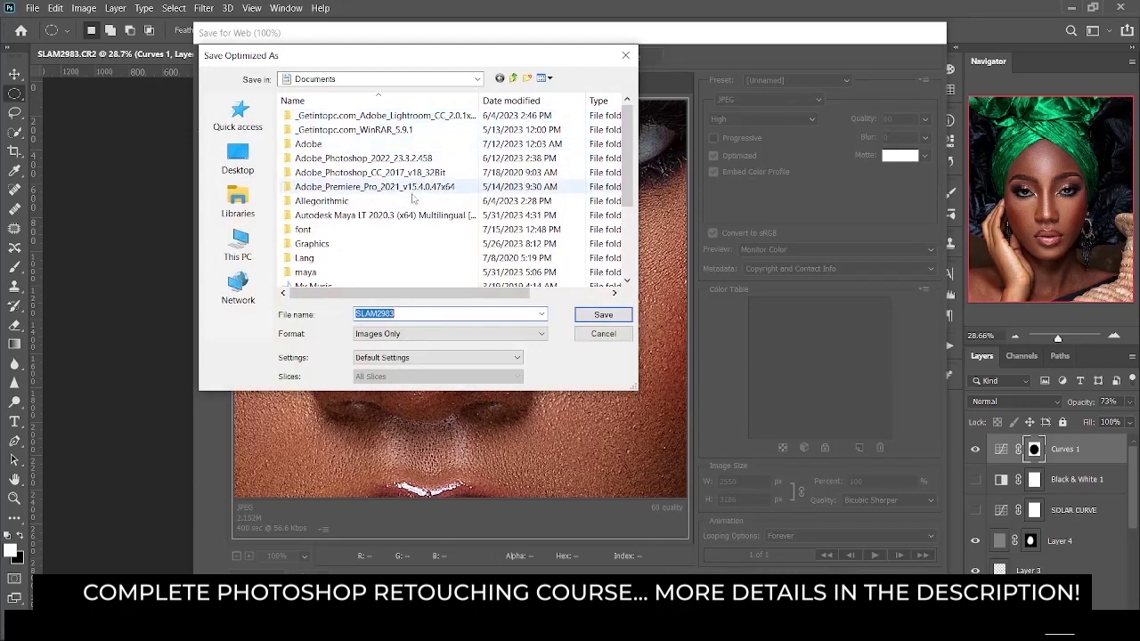
{"action": "scroll", "coordinate": [416, 263], "scroll_direction": "down", "scroll_amount": 3}
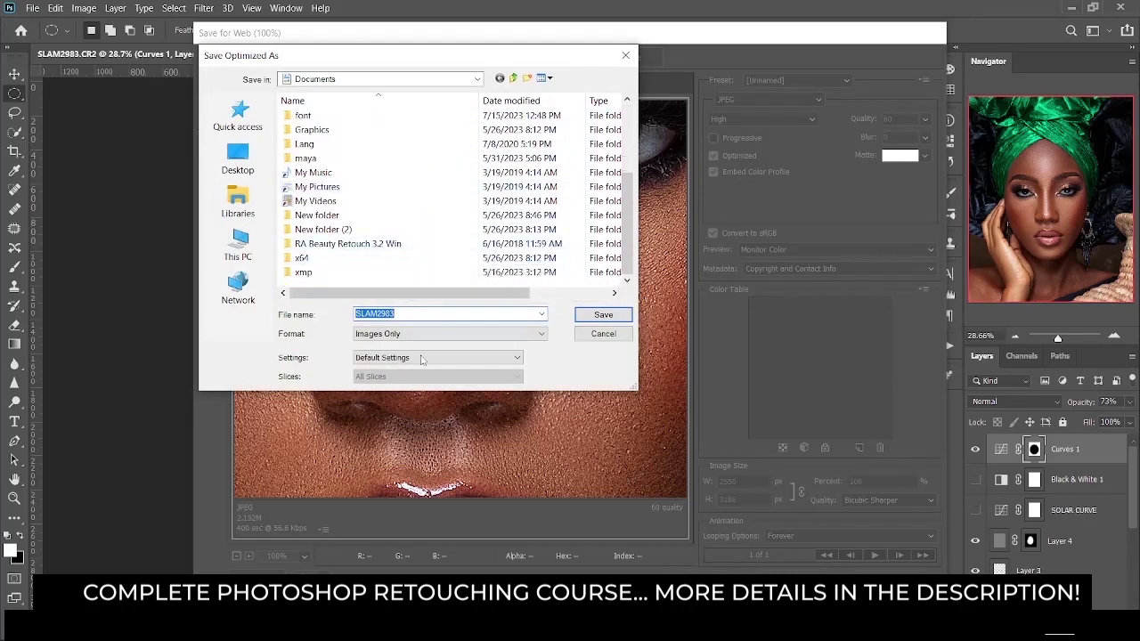
{"action": "left_click", "coordinate": [604, 315]}
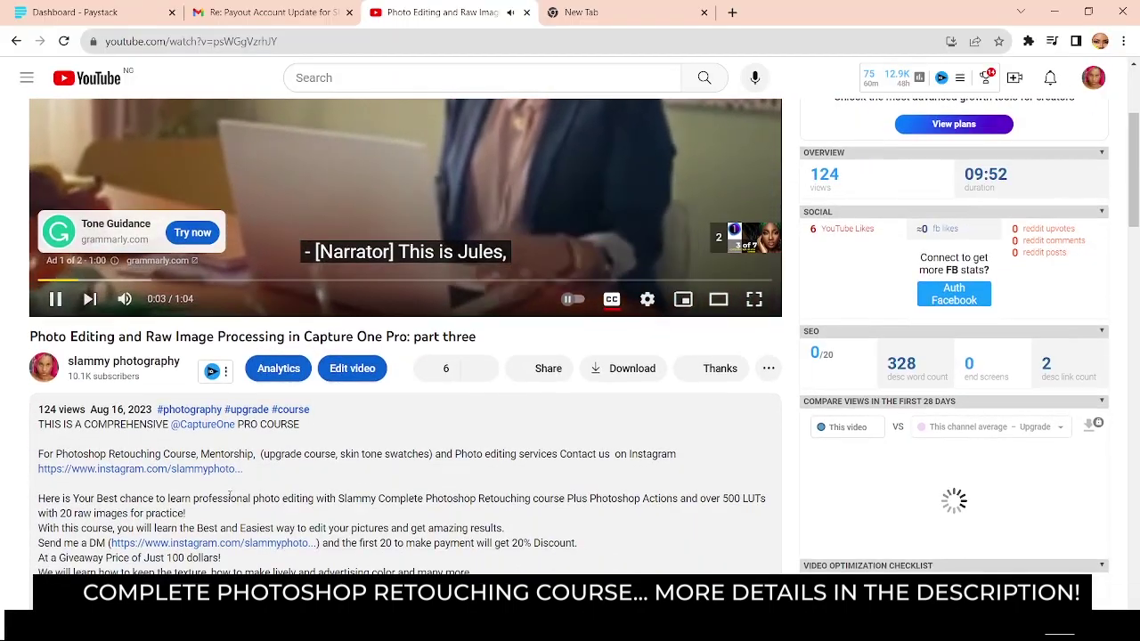
- Switch to the browser, open the Instagram profile linked in the YouTube video description, and view its evening rooftop photo shoot reel
{"action": "left_click", "coordinate": [134, 469]}
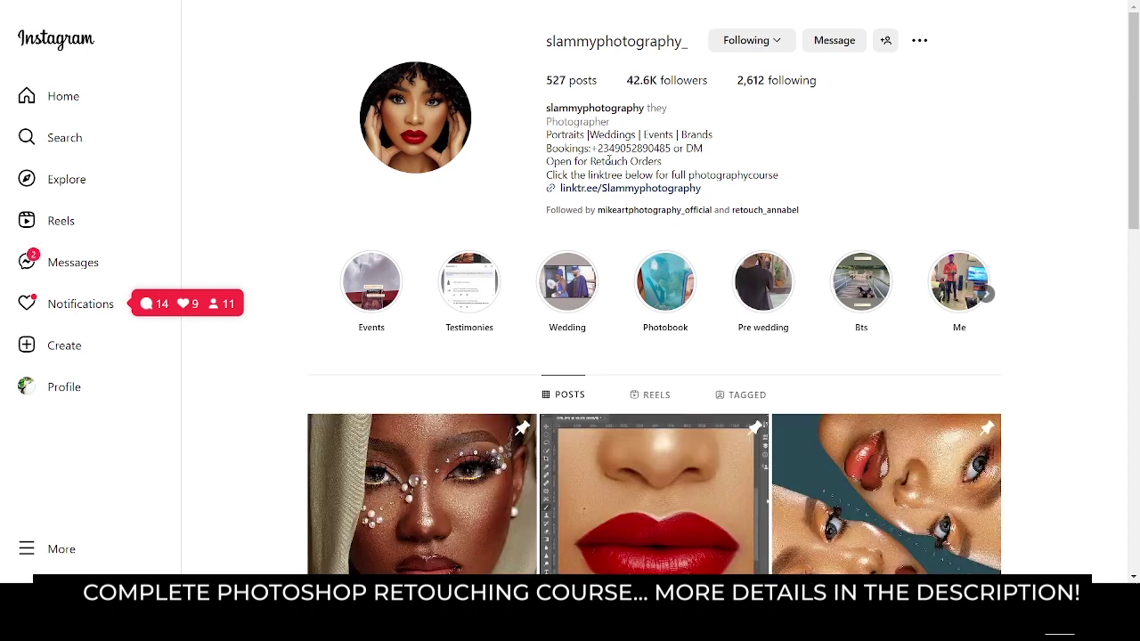
{"action": "scroll", "coordinate": [616, 310], "scroll_direction": "down", "scroll_amount": 6}
{"action": "scroll", "coordinate": [616, 310], "scroll_direction": "up", "scroll_amount": 1}
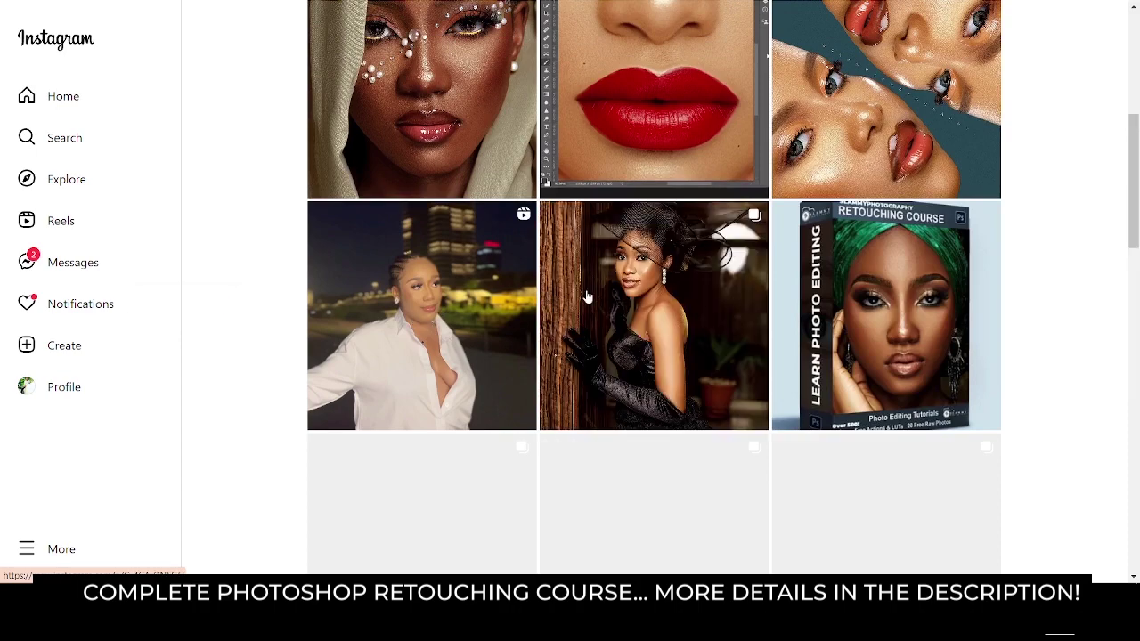
{"action": "scroll", "coordinate": [385, 424], "scroll_direction": "up", "scroll_amount": 2}
{"action": "left_click", "coordinate": [384, 424]}
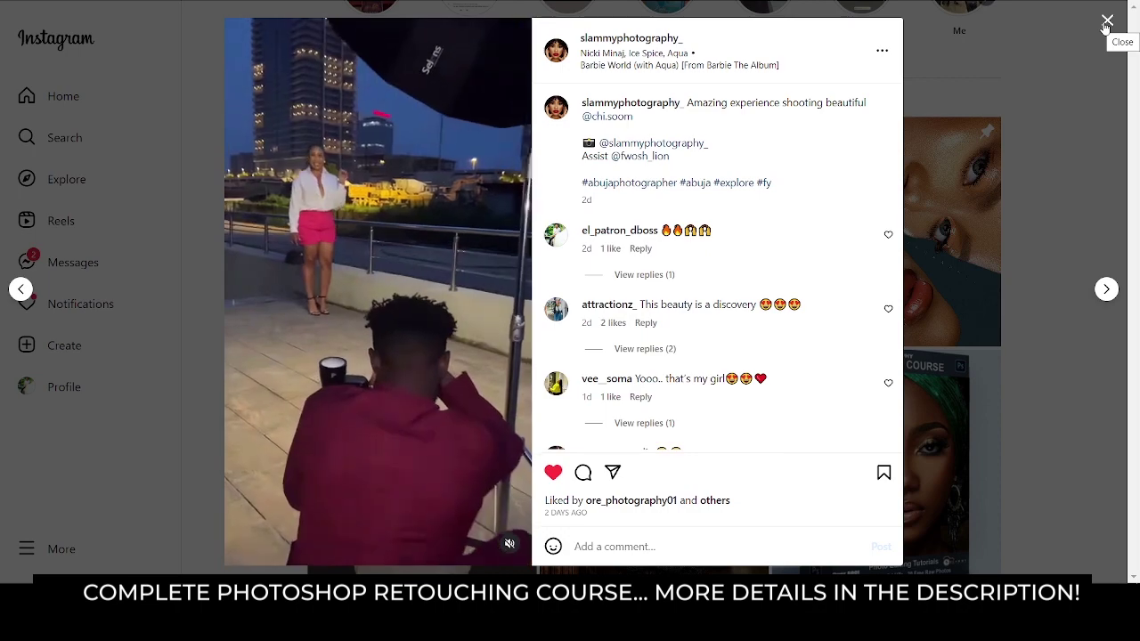
{"action": "left_click", "coordinate": [1106, 22]}
- Open a direct message conversation with the photography profile and decline turning on notifications
{"action": "scroll", "coordinate": [846, 107], "scroll_direction": "up", "scroll_amount": 3}
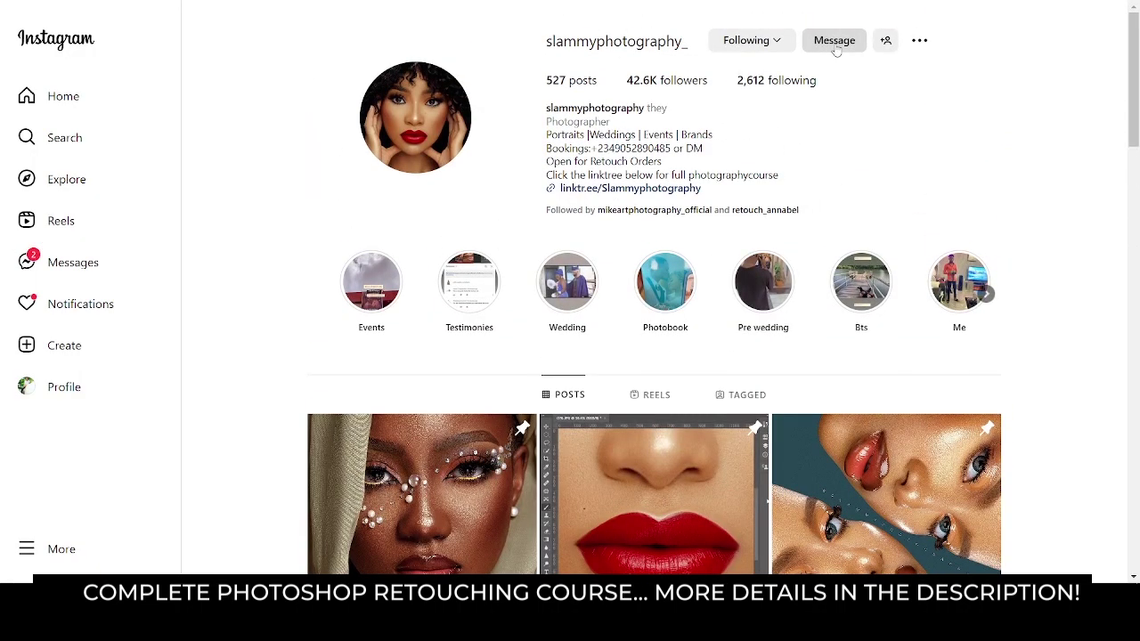
{"action": "left_click", "coordinate": [835, 41]}
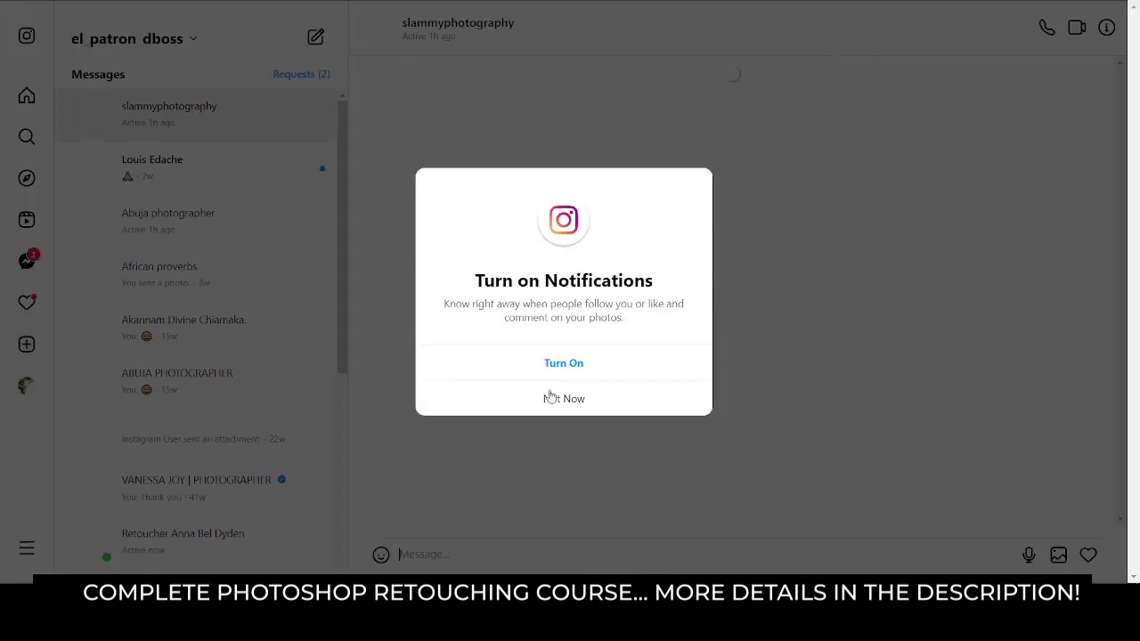
{"action": "left_click", "coordinate": [550, 397]}
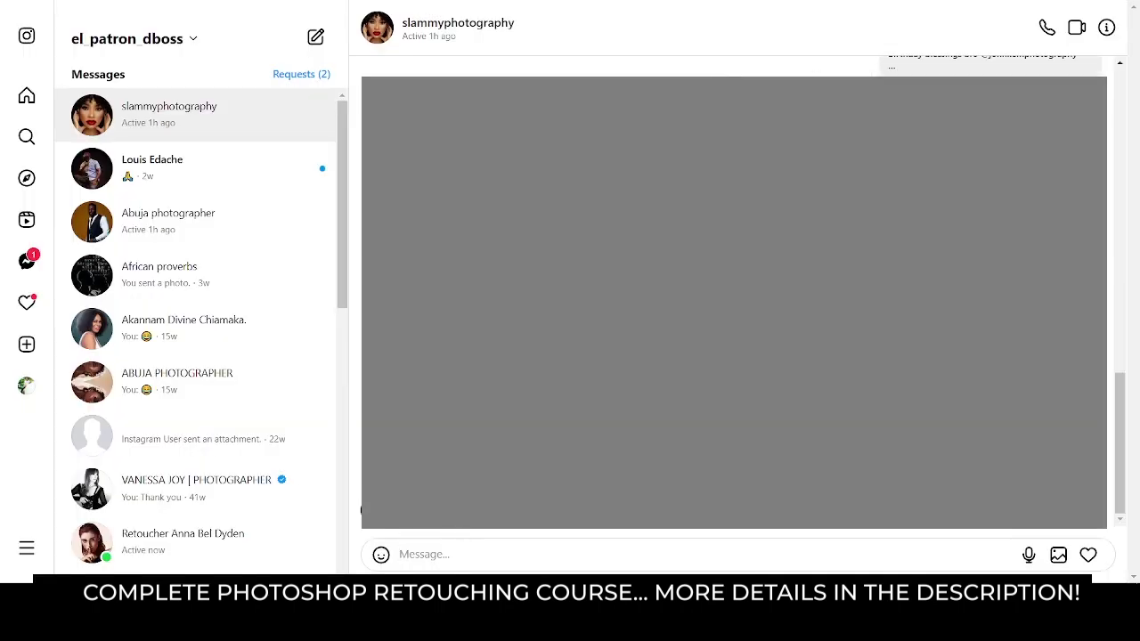